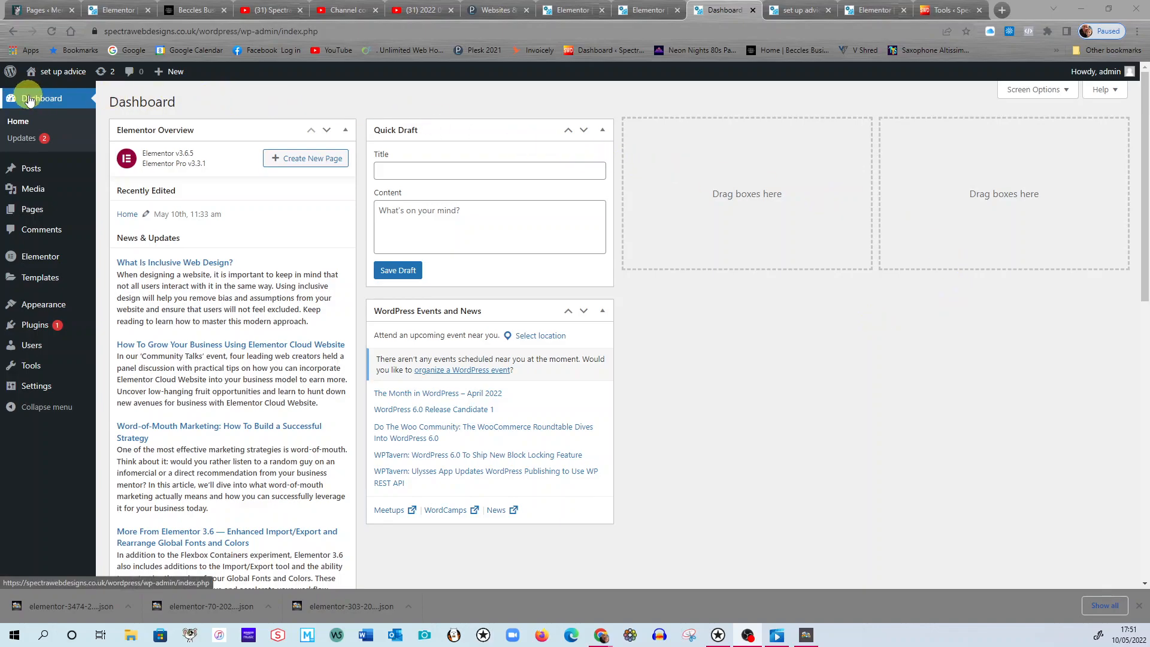
# Open the Home page from the site's page list for editing with Elementor.
pyautogui.click(30, 216)
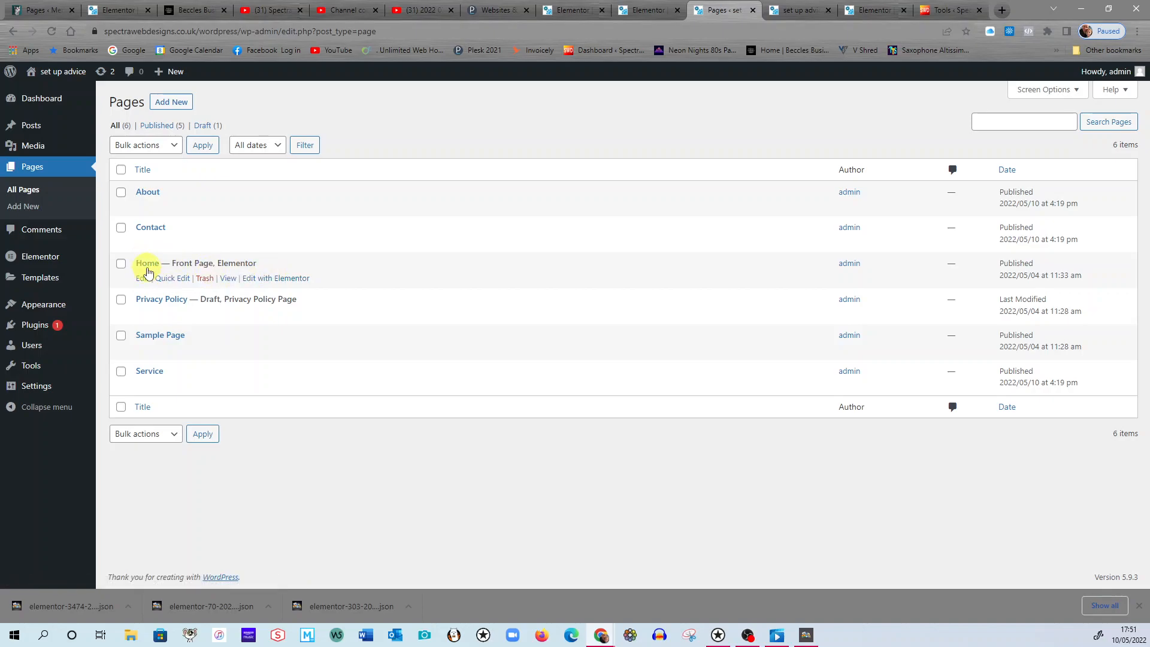
pyautogui.click(261, 281)
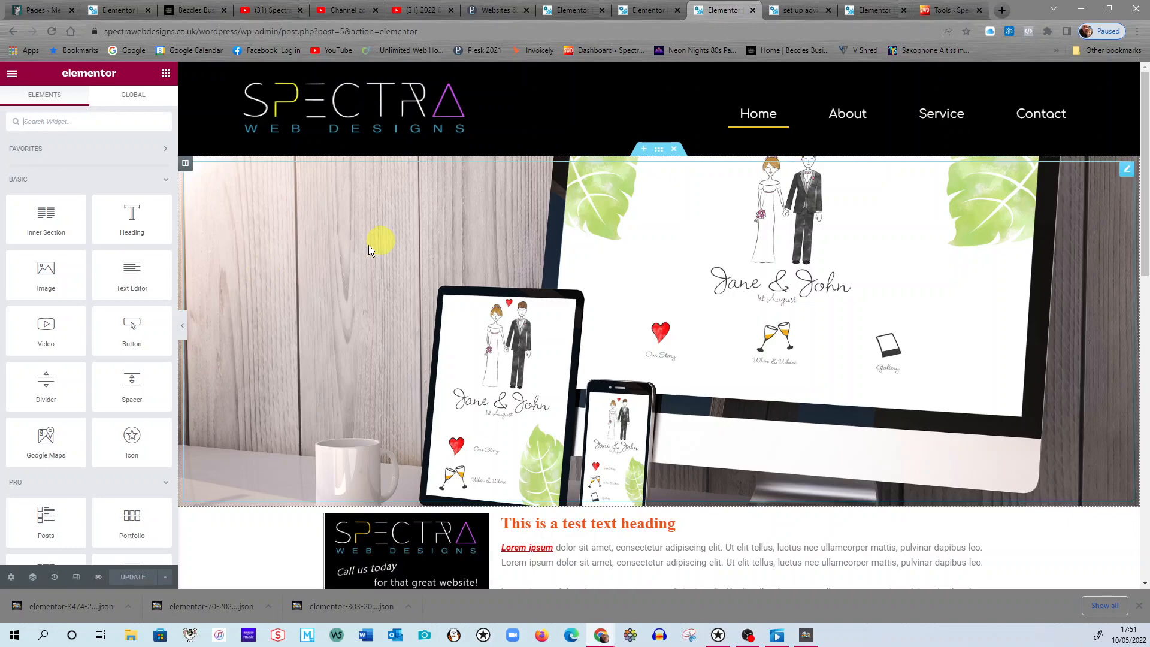
# Examine the Home page's layout from the header banner down through the image and text sections.
pyautogui.scroll(-2, 767, 380)
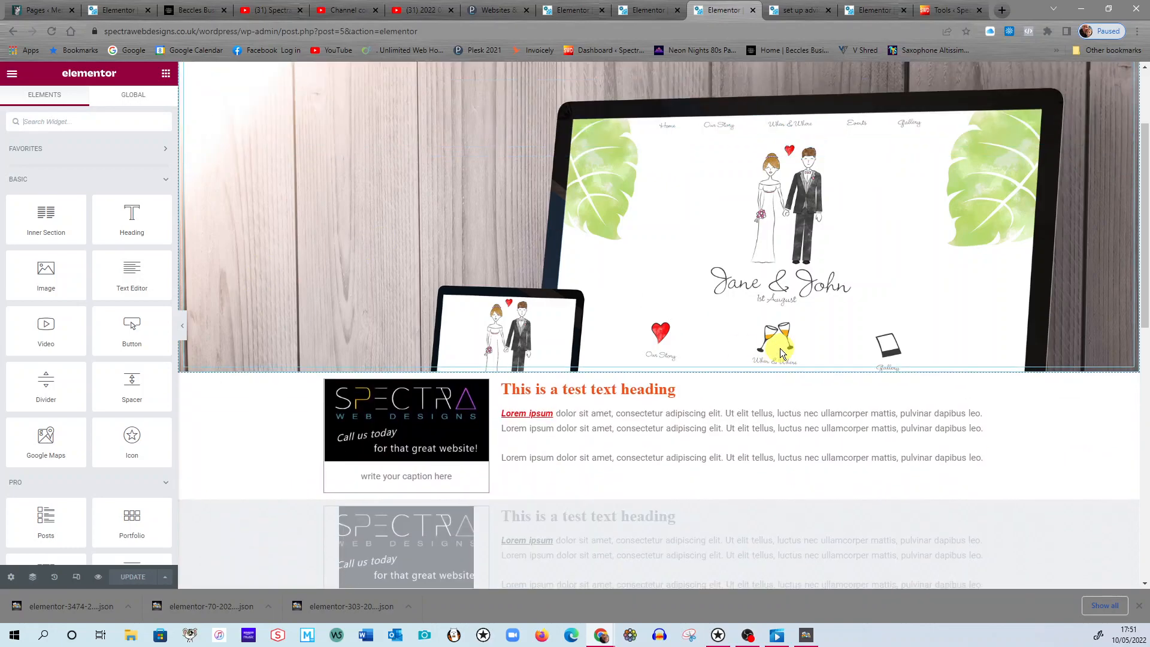
pyautogui.scroll(-8, 585, 364)
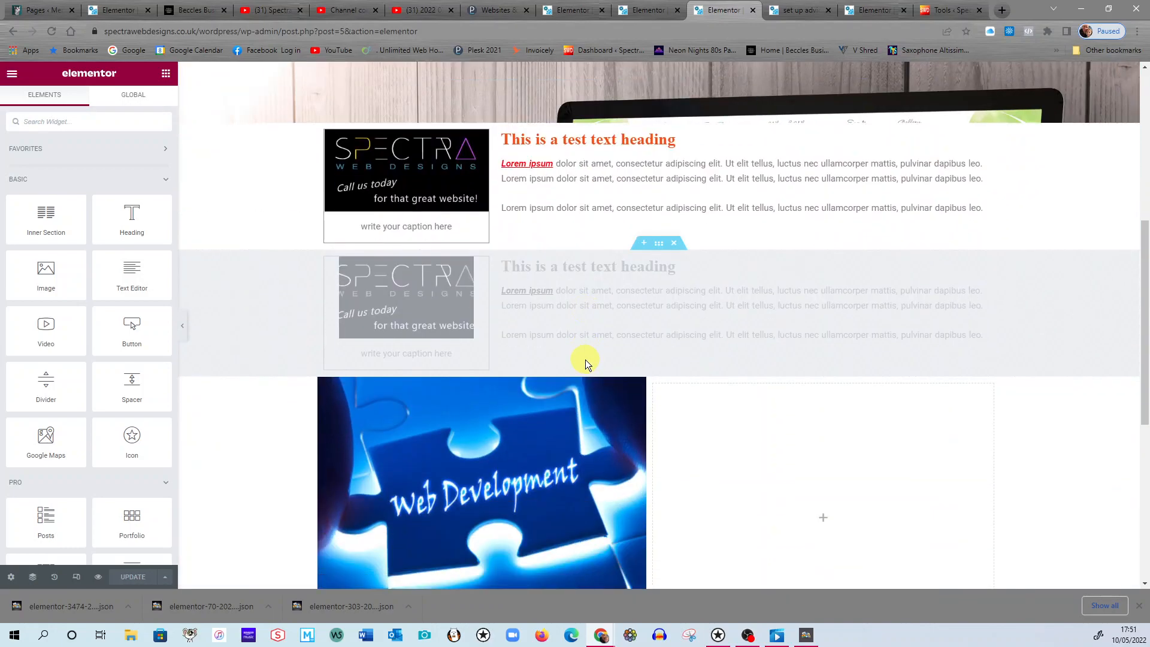
pyautogui.scroll(10, 595, 357)
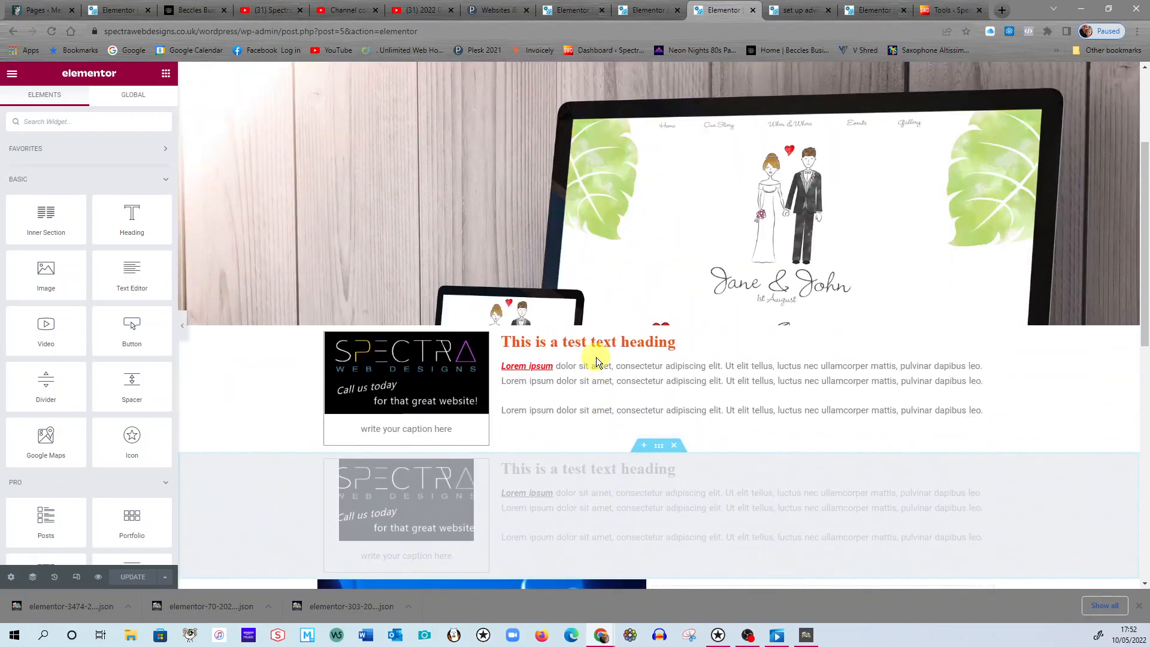
pyautogui.scroll(-3, 769, 331)
pyautogui.scroll(3, 770, 265)
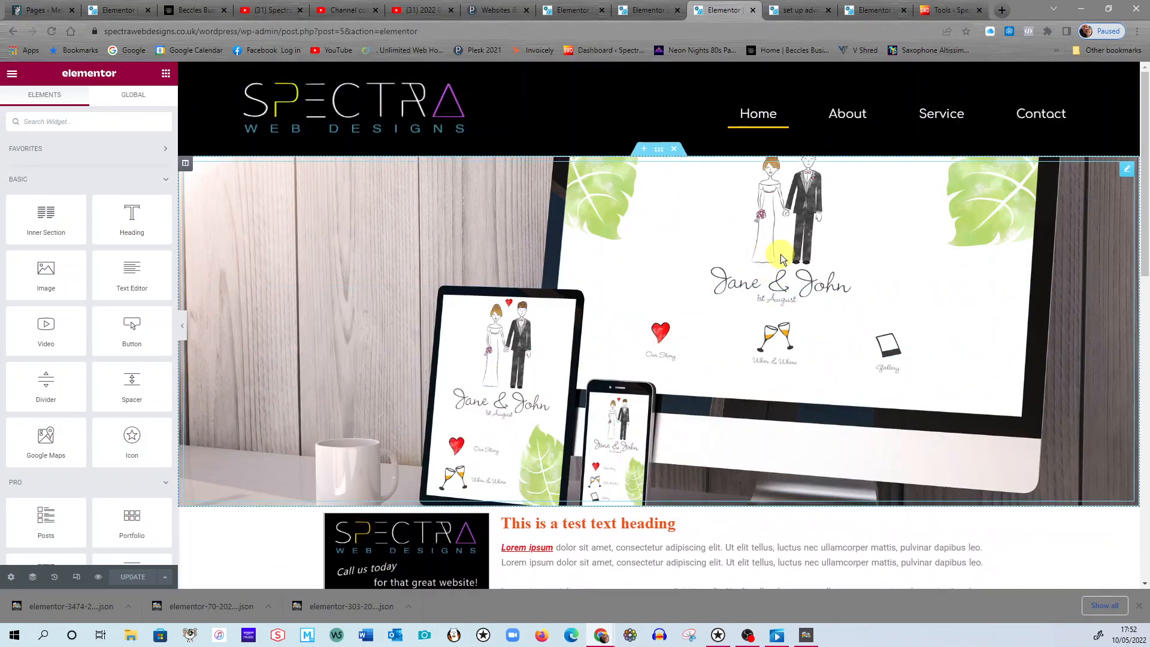
pyautogui.scroll(-3, 782, 256)
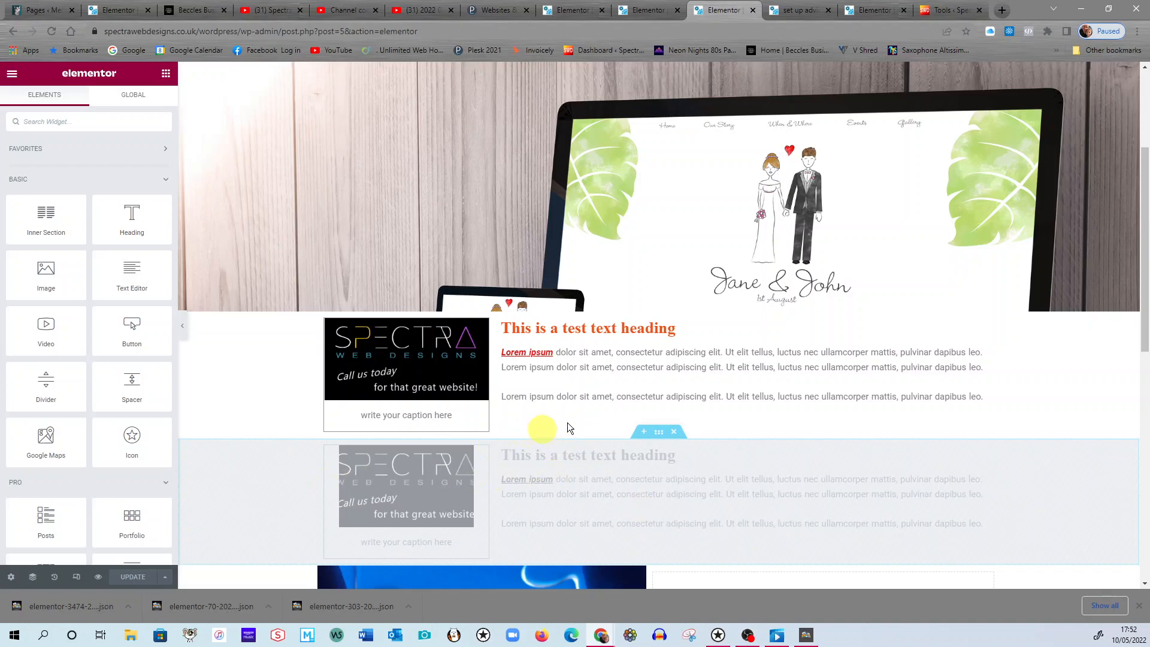
pyautogui.scroll(2, 562, 459)
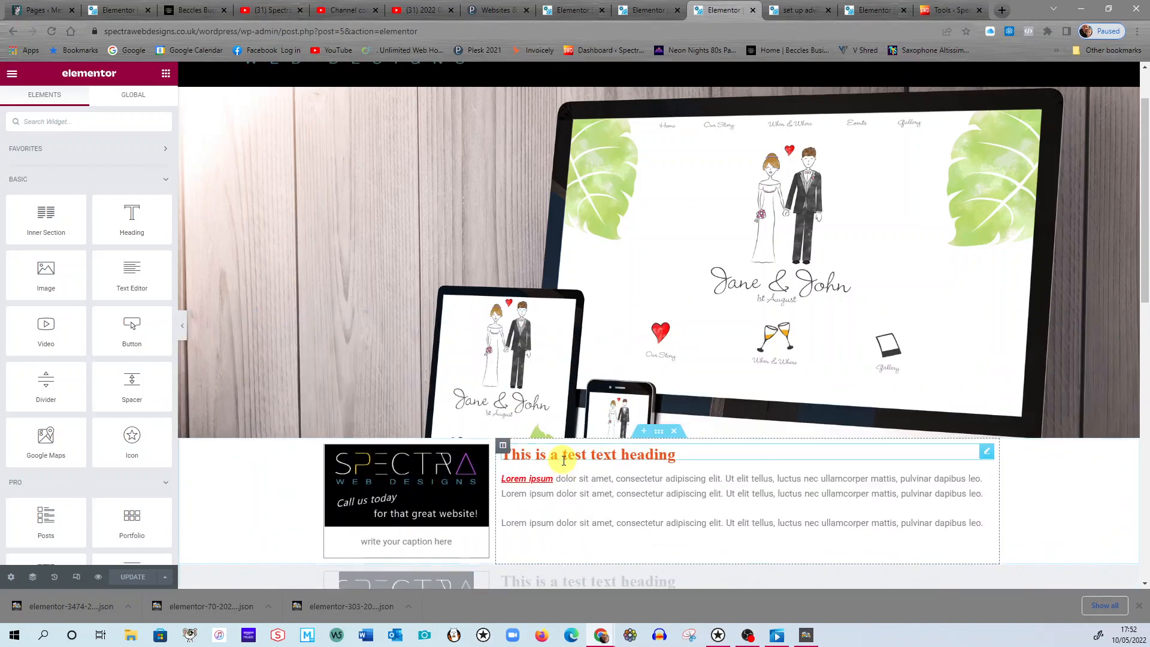
pyautogui.scroll(-1, 570, 461)
pyautogui.scroll(-1, 614, 507)
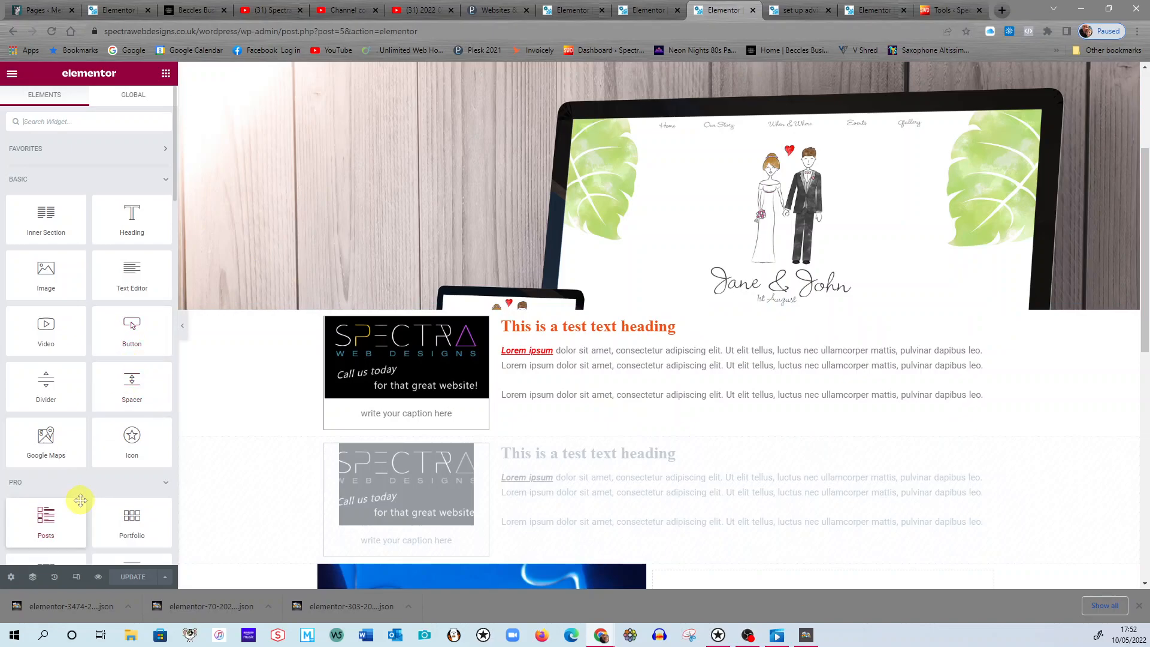
# Turn on the responsive preview mode and view the page's action history.
pyautogui.click(76, 578)
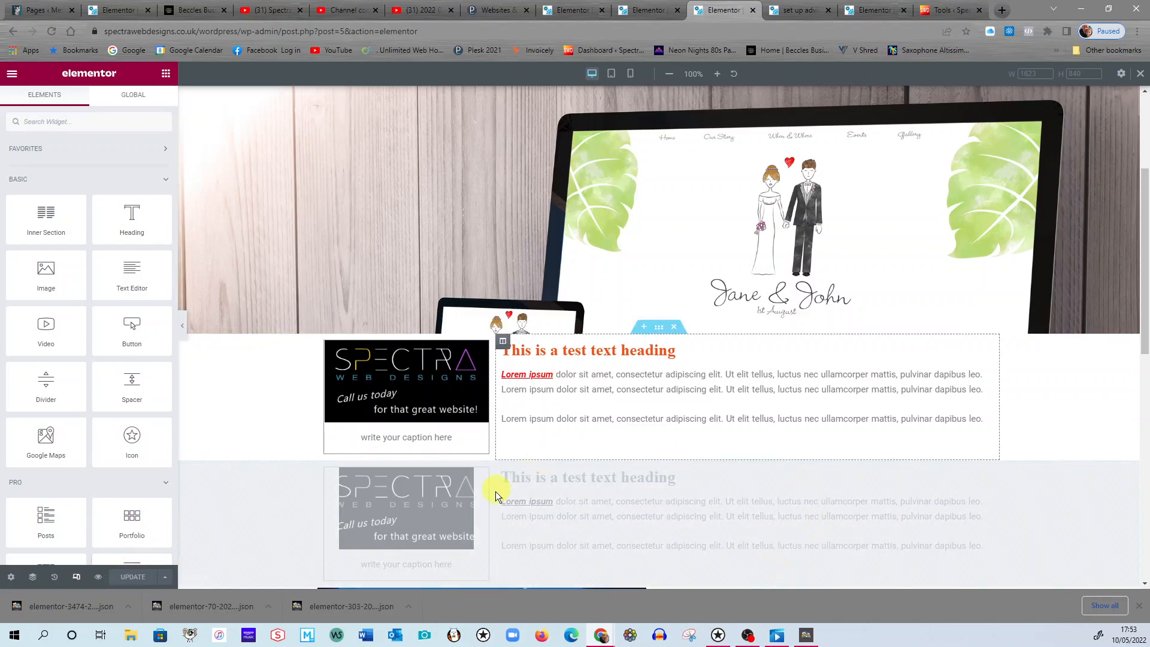
pyautogui.click(55, 578)
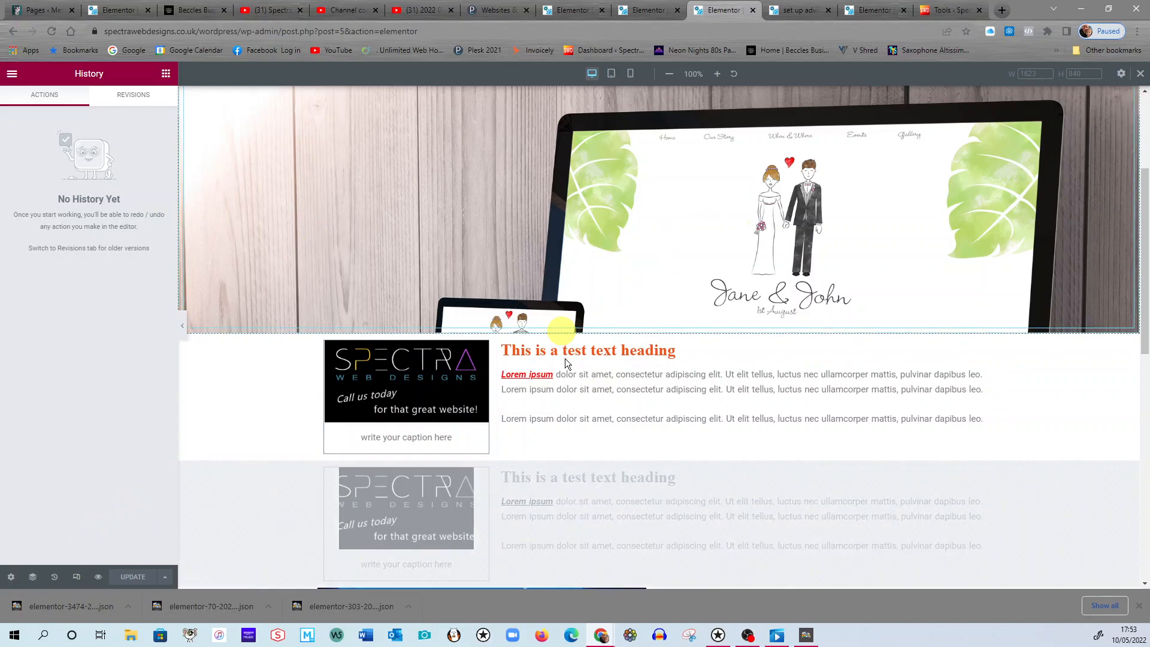
# Shorten the orange heading beside the first Spectra image to "This is a test text".
pyautogui.click(720, 356)
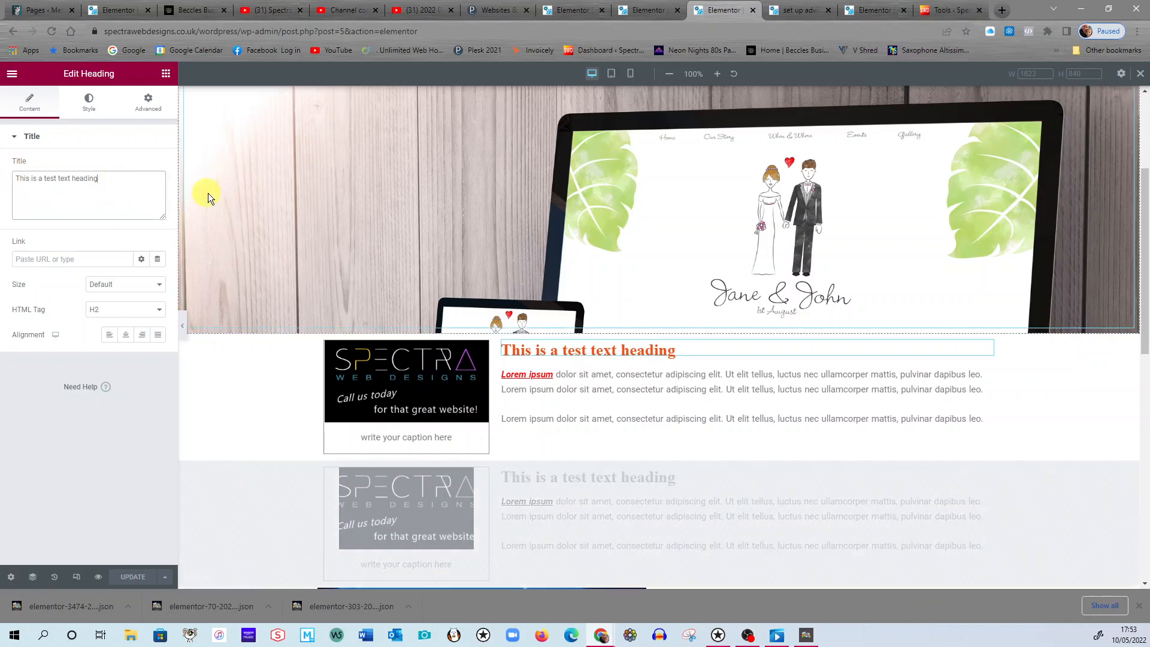
pyautogui.press('BackSpace')
pyautogui.press('BackSpace')
pyautogui.press('BackSpace')
pyautogui.press('BackSpace')
pyautogui.press('BackSpace')
pyautogui.press('BackSpace')
pyautogui.press('BackSpace')
pyautogui.press('BackSpace')
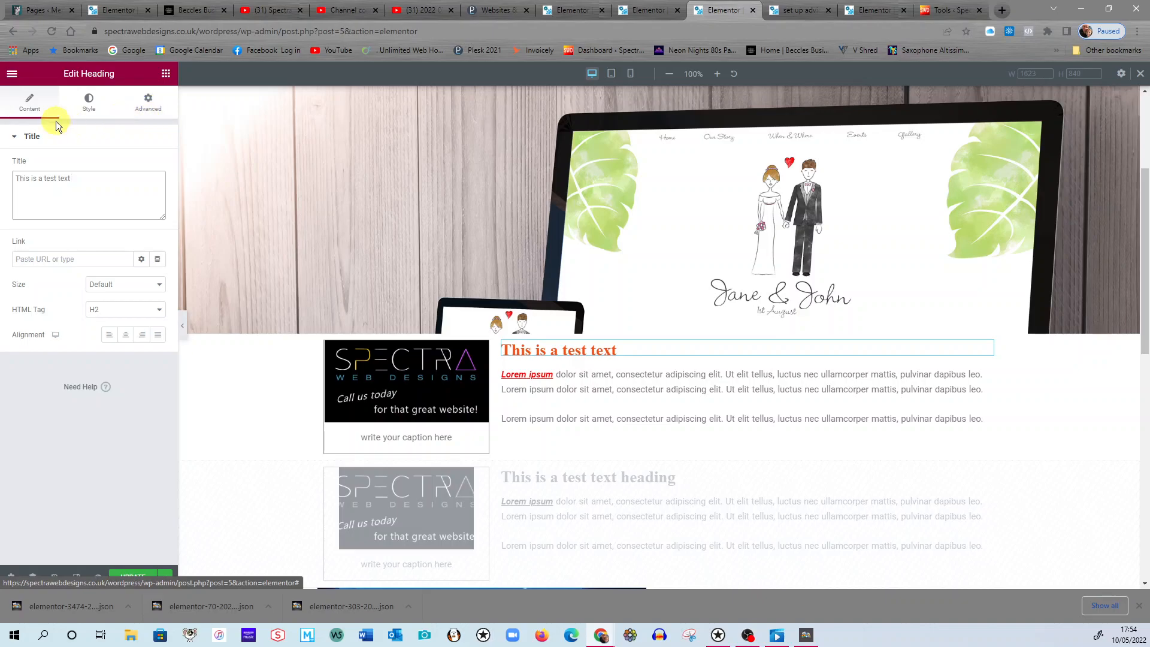
# Try purple shades for the heading's text colour, settling on the blue #1553D7.
pyautogui.click(87, 116)
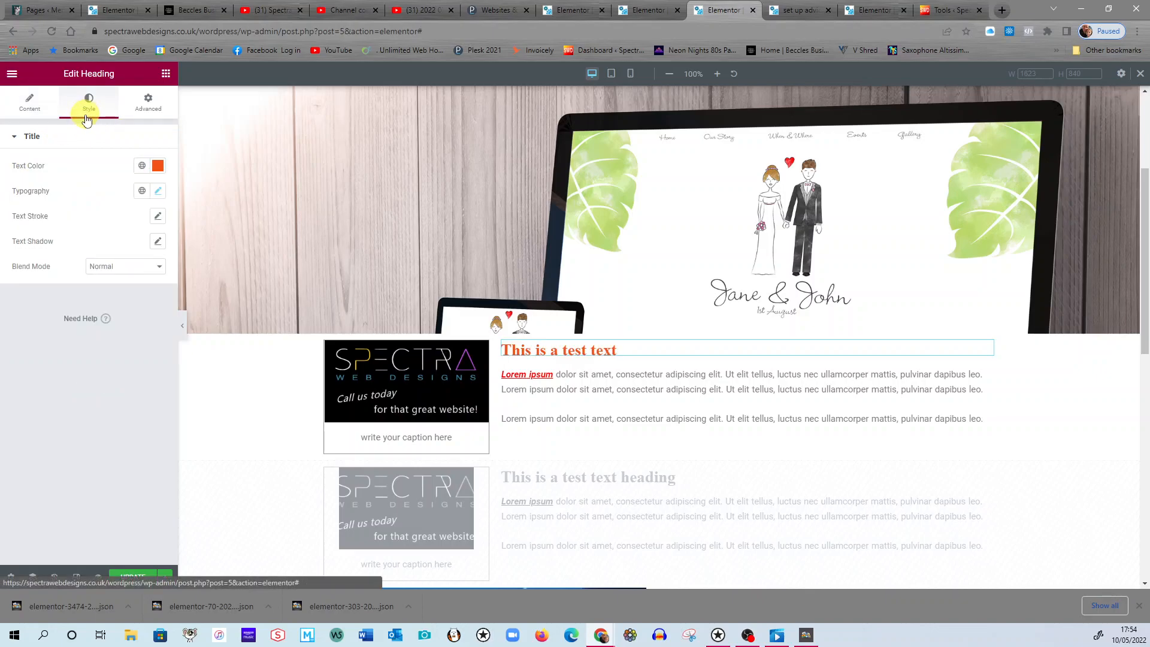
pyautogui.click(157, 168)
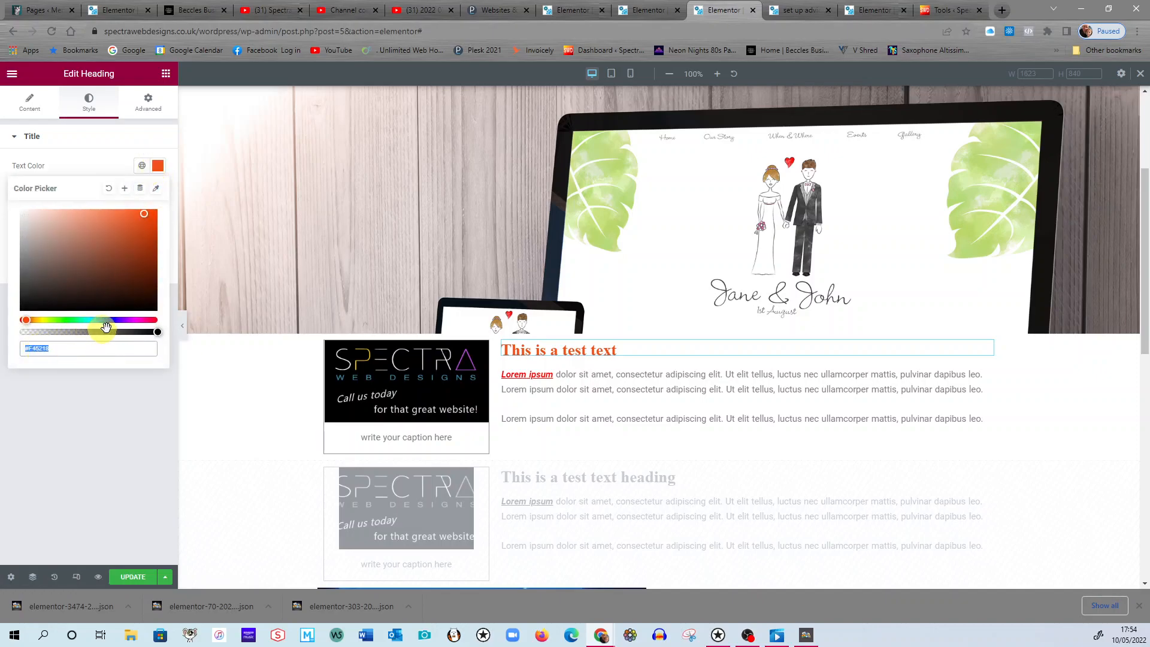
pyautogui.moveTo(27, 319); pyautogui.dragTo(131, 319)
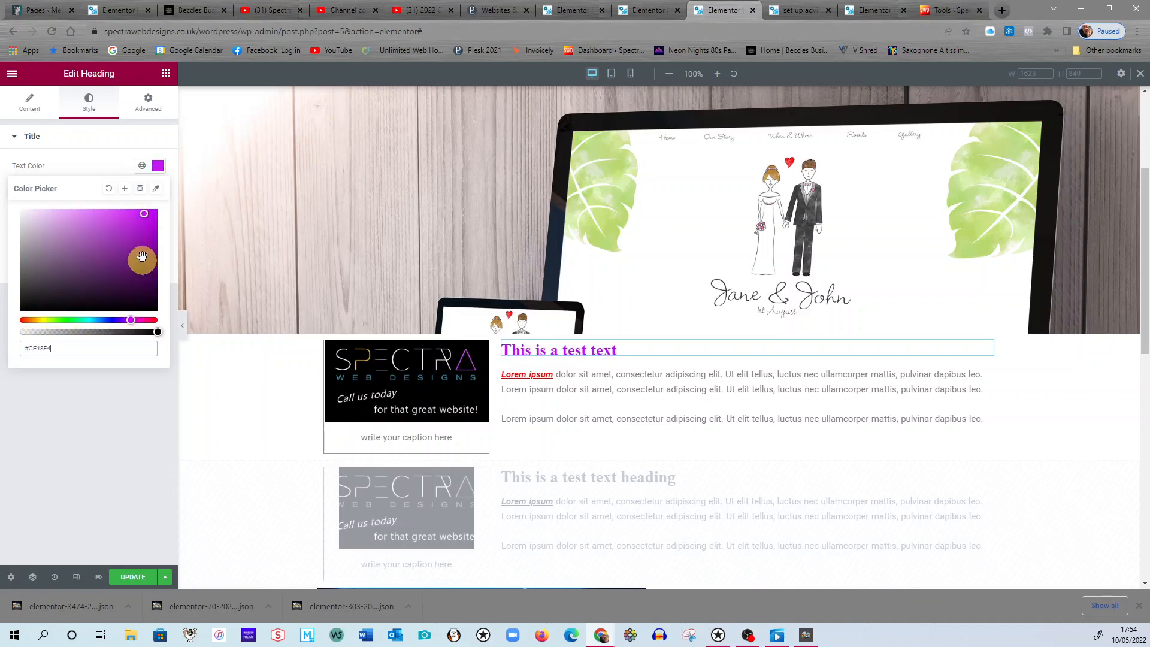
pyautogui.moveTo(144, 215); pyautogui.dragTo(79, 233)
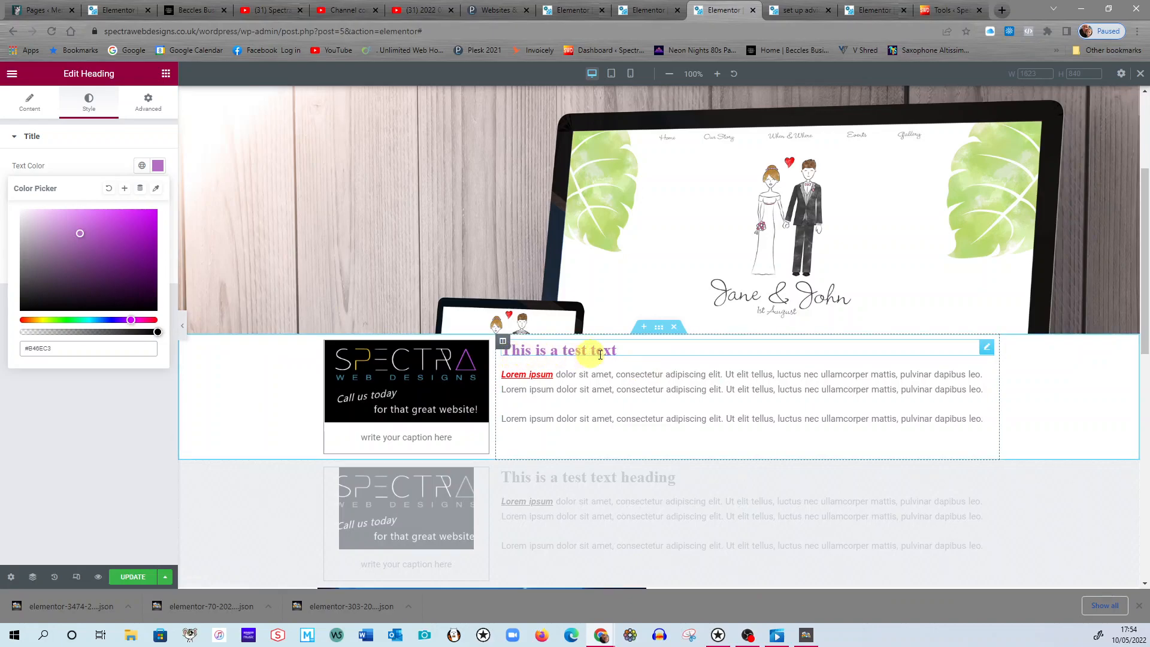
pyautogui.moveTo(134, 321); pyautogui.dragTo(104, 321)
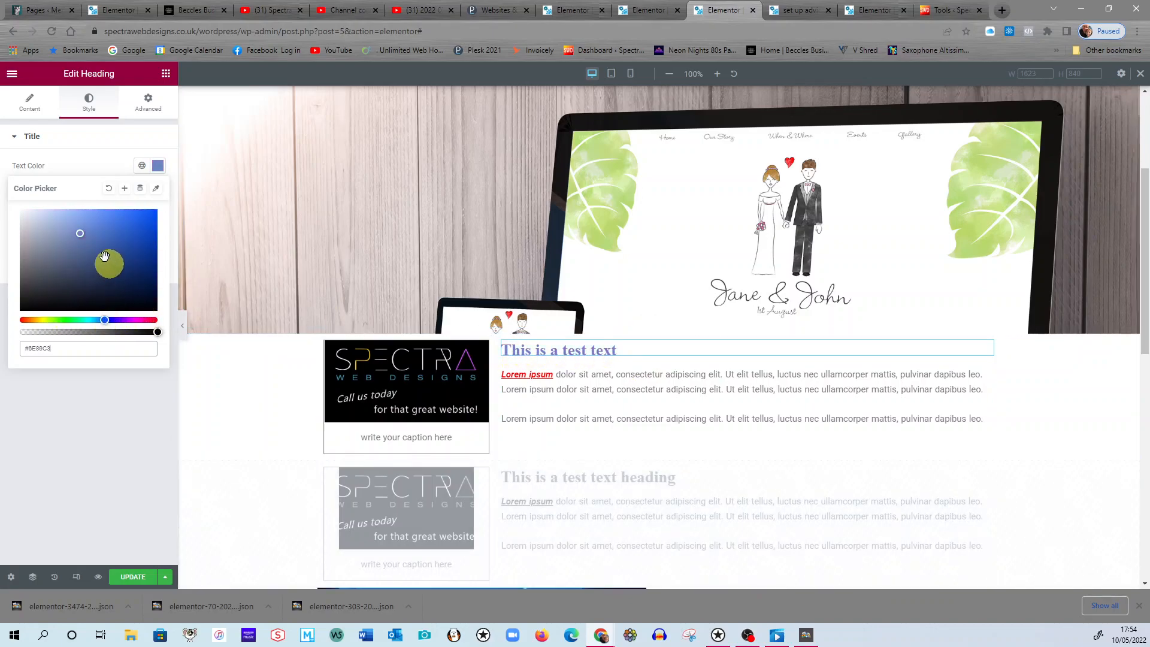
pyautogui.moveTo(82, 236); pyautogui.dragTo(144, 225)
pyautogui.click(29, 350)
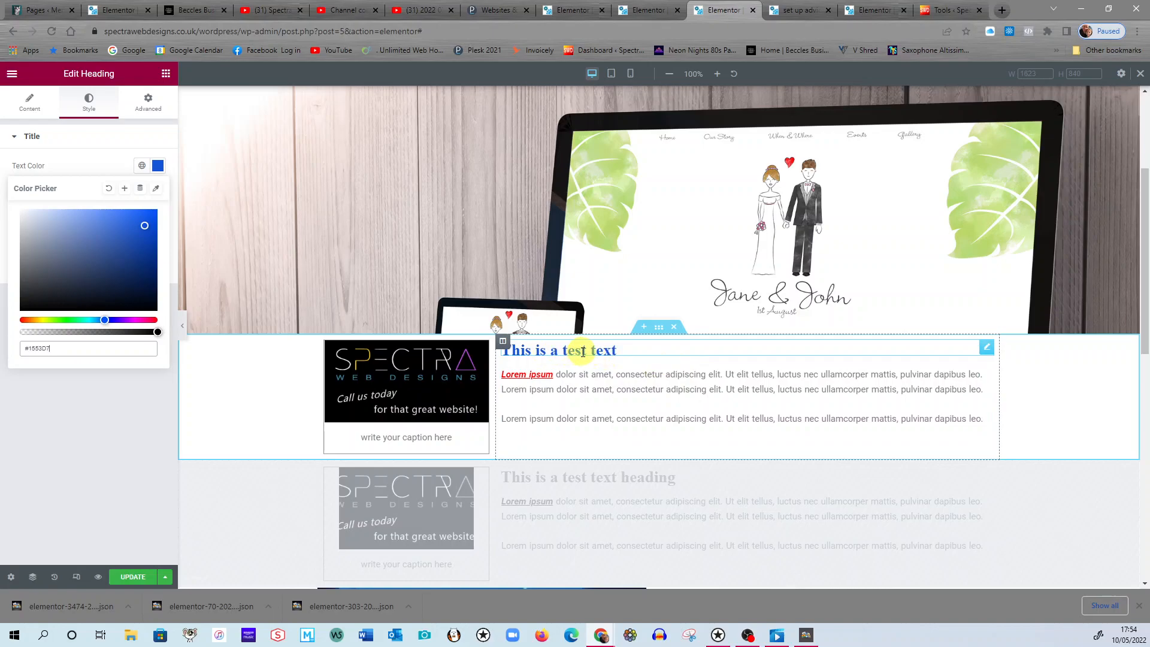
pyautogui.click(92, 160)
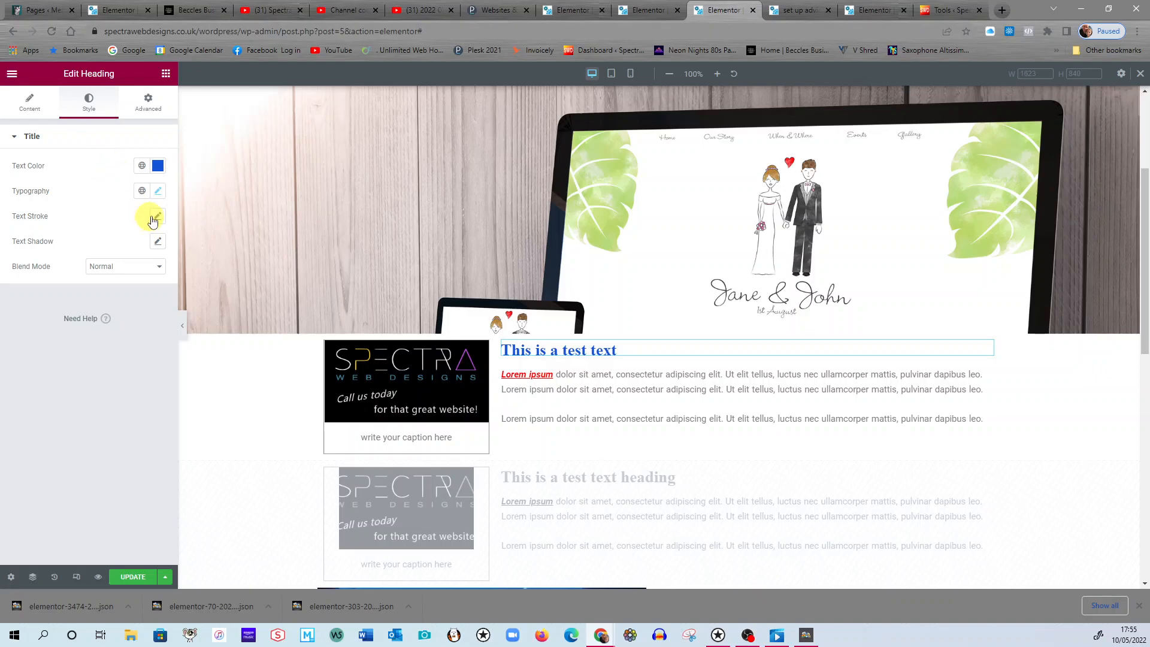
# Set the heading's font family to Verdana in its typography settings.
pyautogui.click(158, 192)
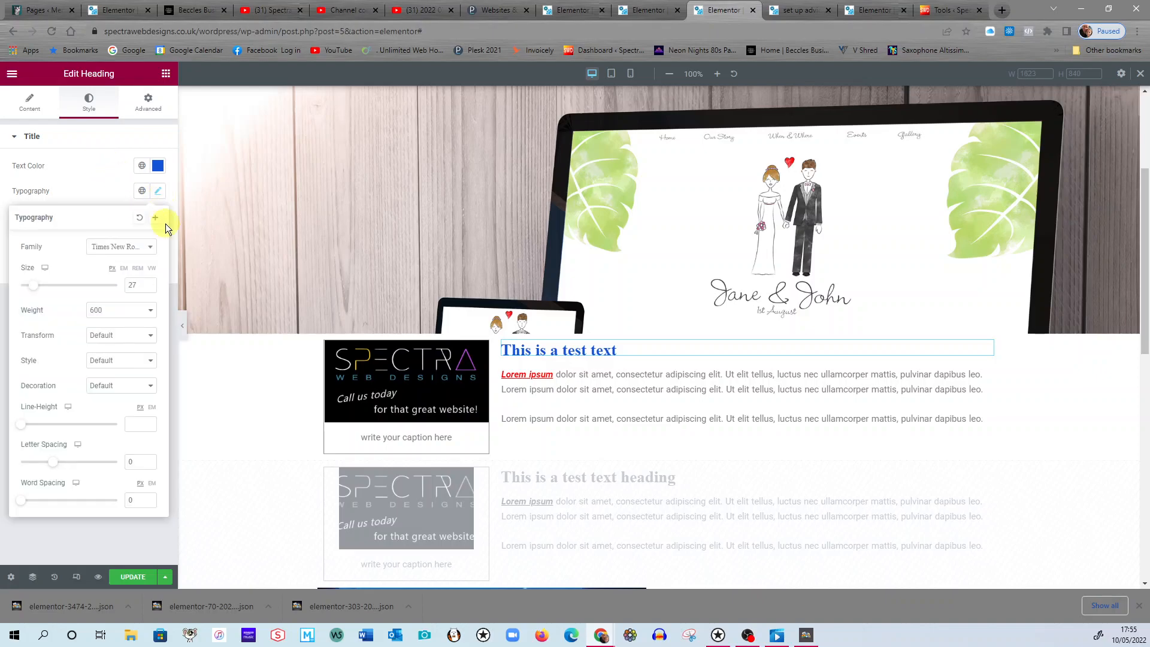
pyautogui.click(150, 254)
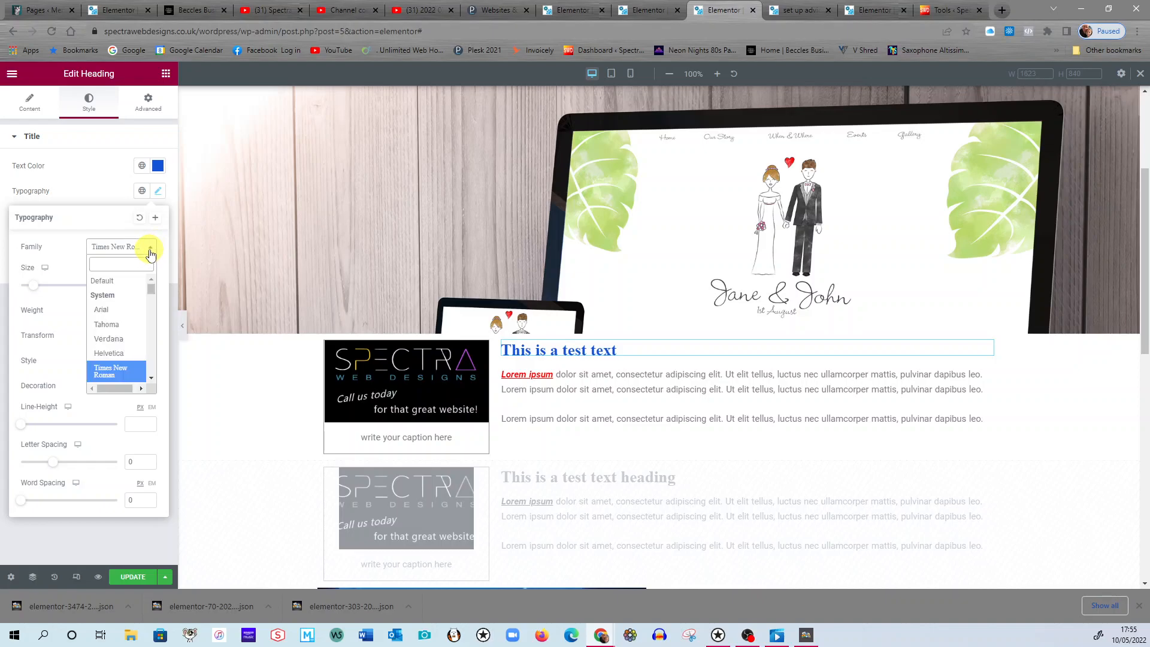
pyautogui.click(121, 340)
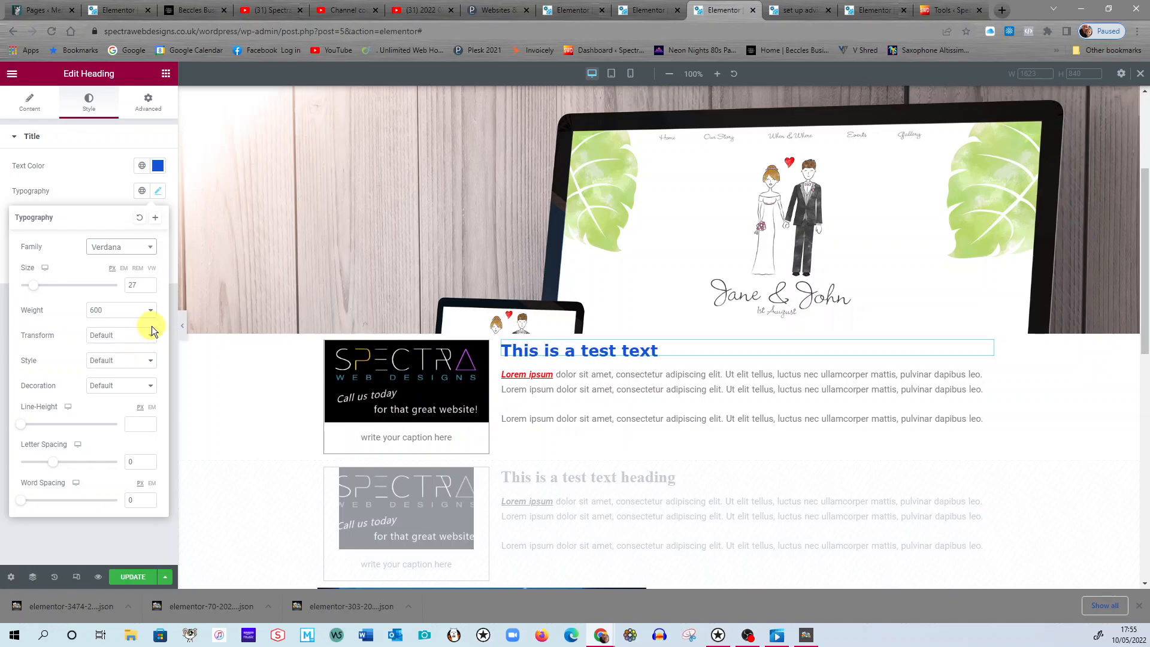
# Try larger font sizes for the heading, settling on 25 px.
pyautogui.moveTo(33, 289); pyautogui.dragTo(36, 289)
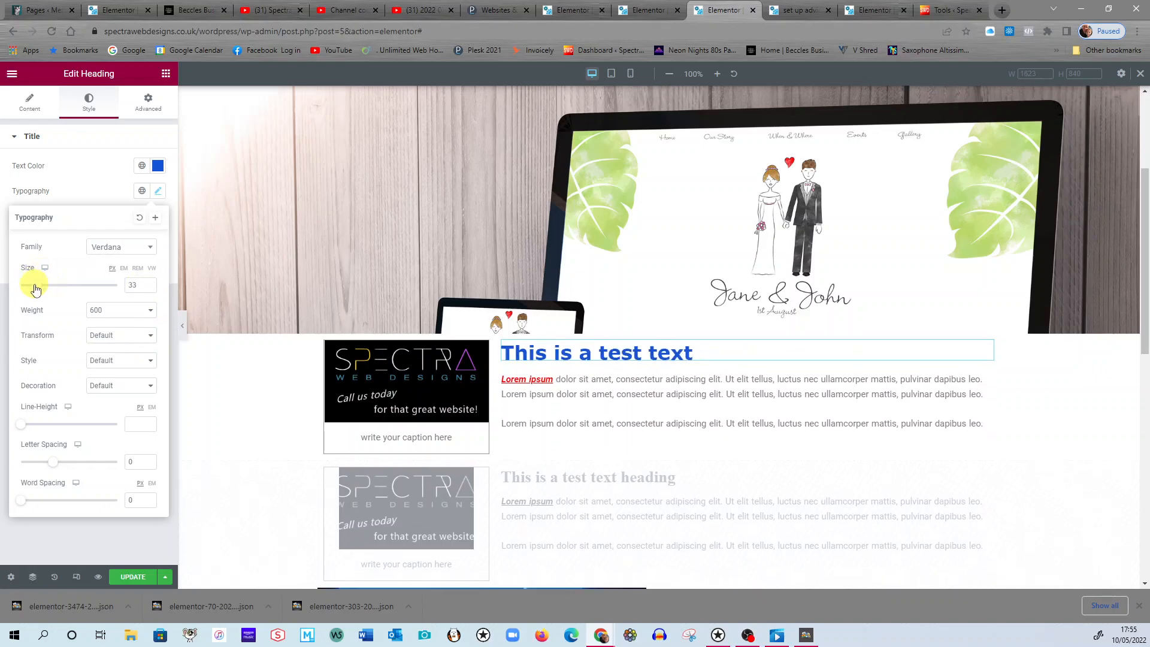
pyautogui.click(148, 283)
pyautogui.click(149, 282)
pyautogui.click(148, 283)
pyautogui.click(148, 283)
pyautogui.click(148, 283)
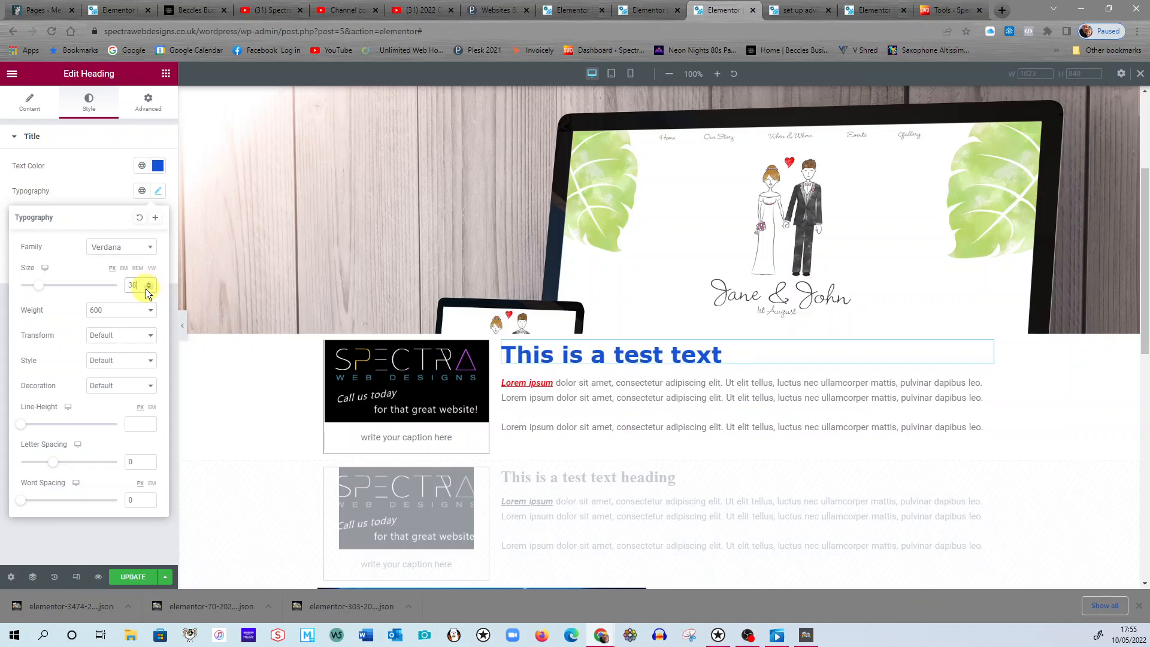
pyautogui.click(145, 289)
pyautogui.click(146, 289)
pyautogui.click(146, 289)
pyautogui.click(146, 289)
pyautogui.click(145, 289)
pyautogui.click(145, 288)
pyautogui.click(145, 289)
pyautogui.click(146, 289)
pyautogui.click(145, 289)
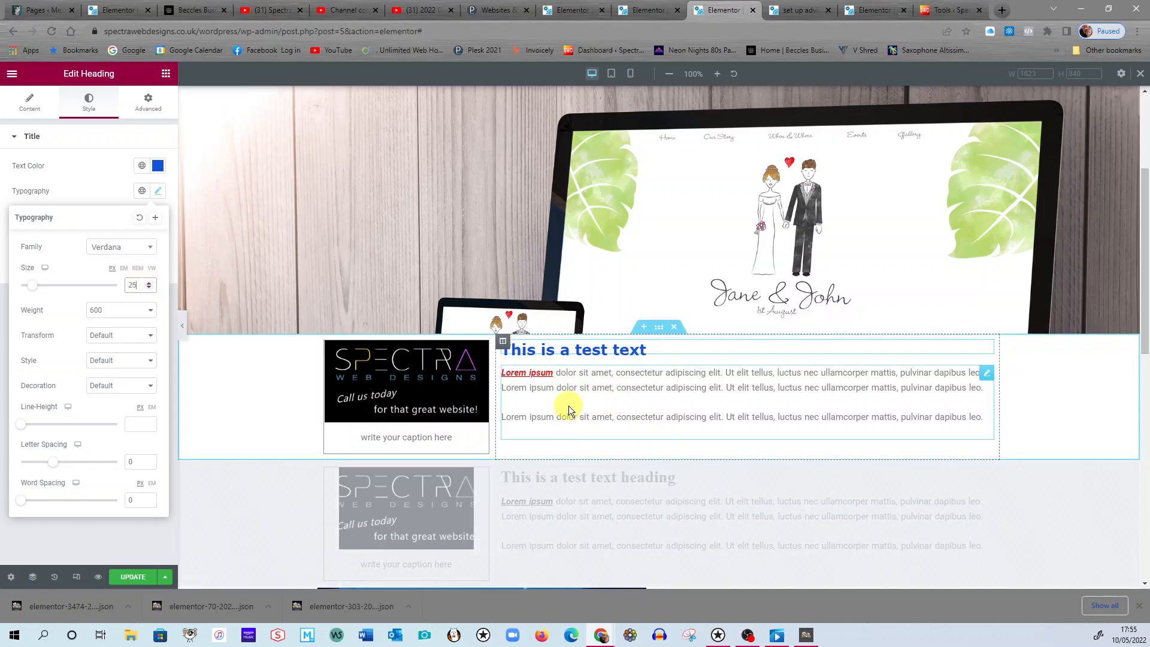
# View the typography settings of the paragraph below the heading, including the device options for its font size.
pyautogui.click(570, 405)
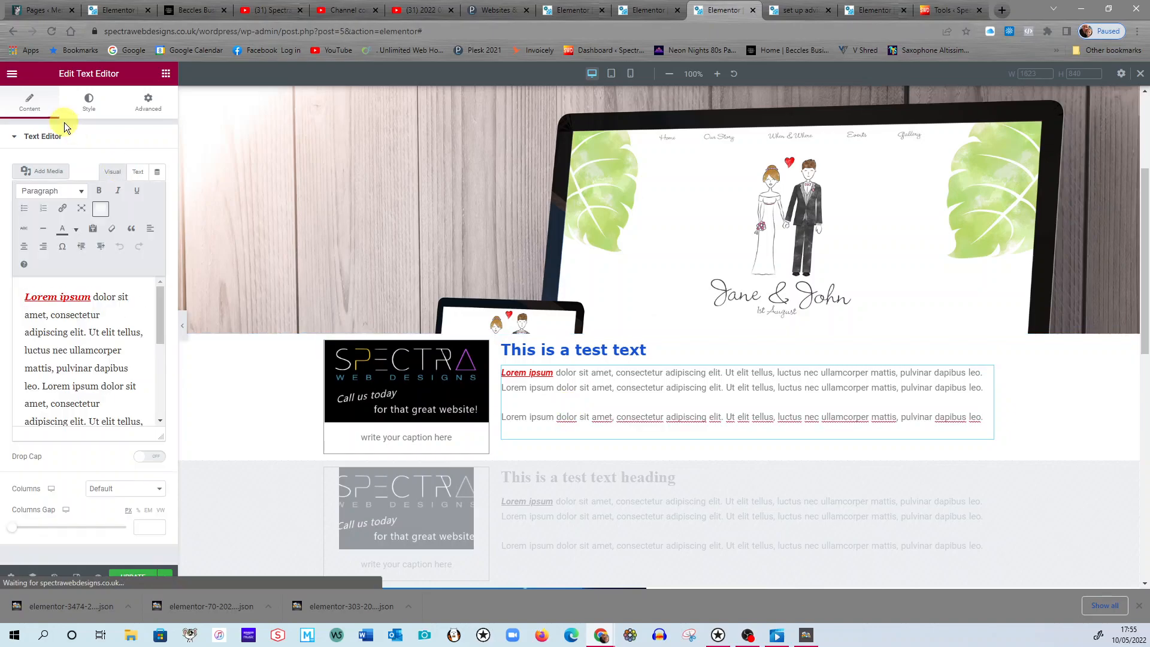
pyautogui.click(87, 114)
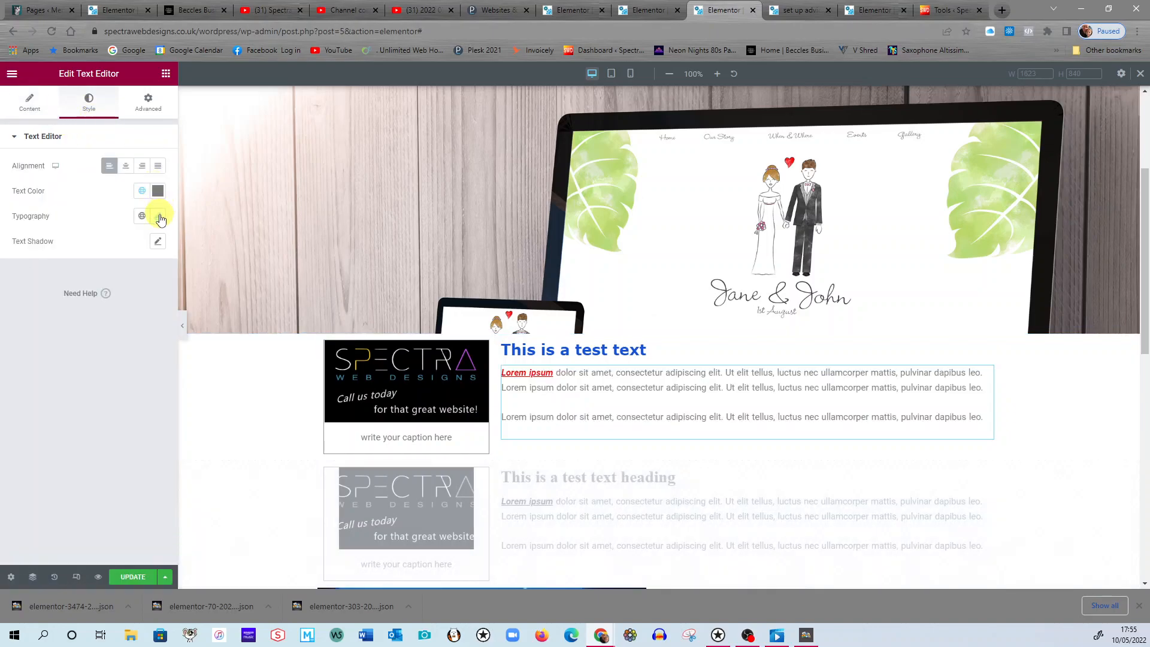
pyautogui.click(158, 216)
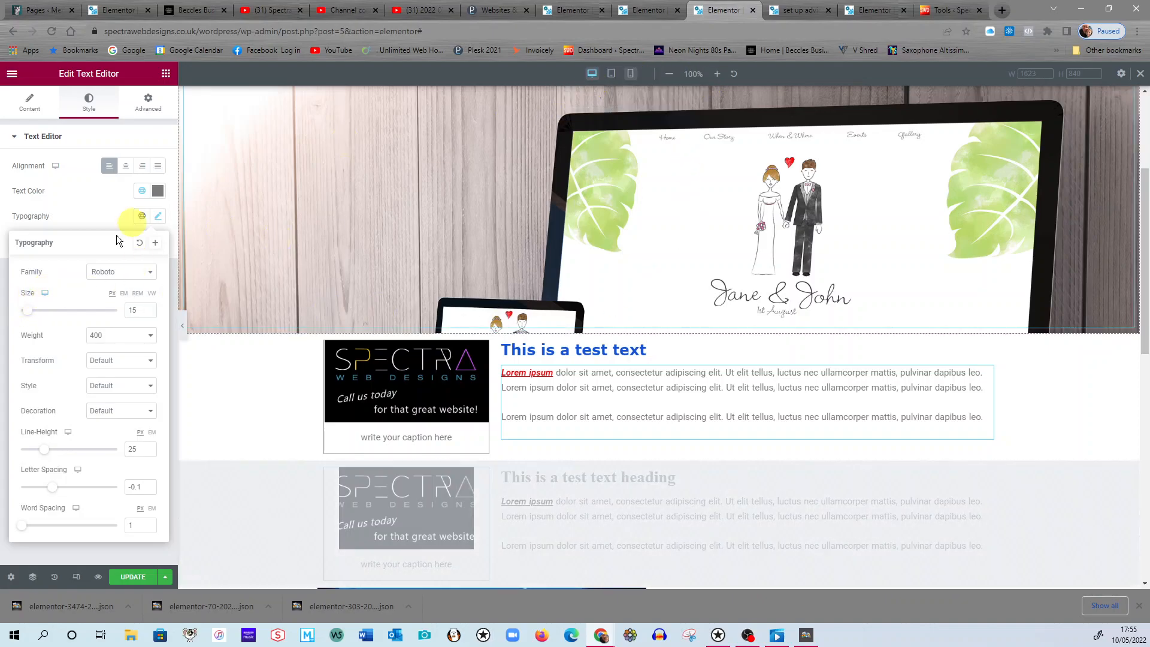
pyautogui.click(45, 293)
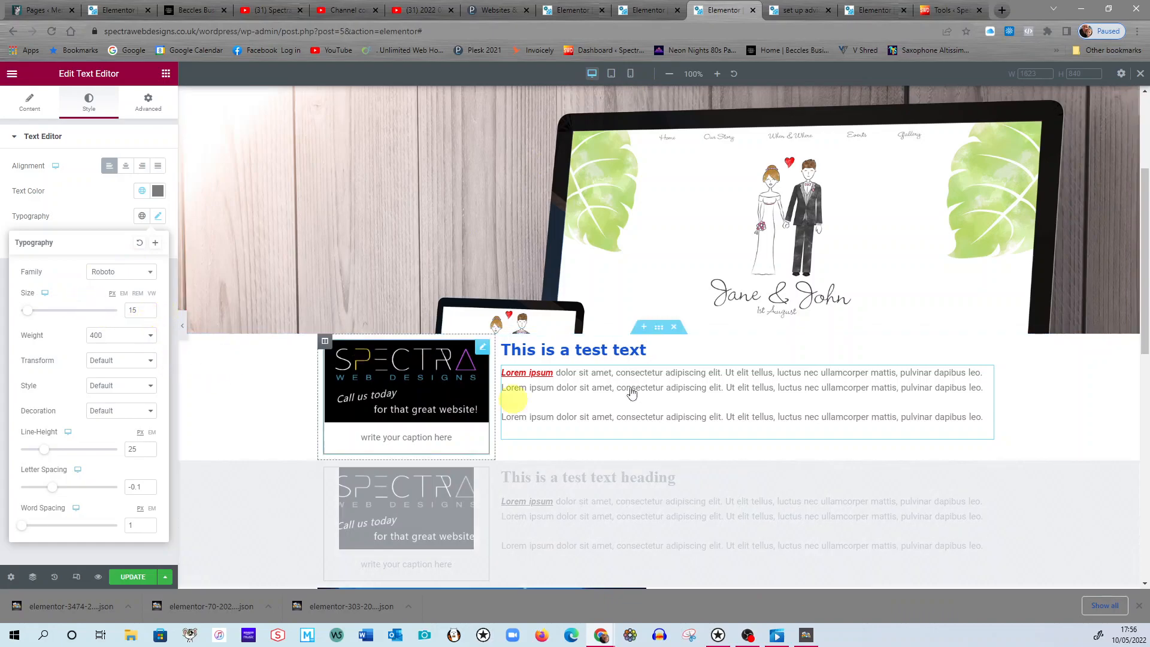
# Try the Capitalize text transform on the blue heading, settling on Normal.
pyautogui.click(696, 349)
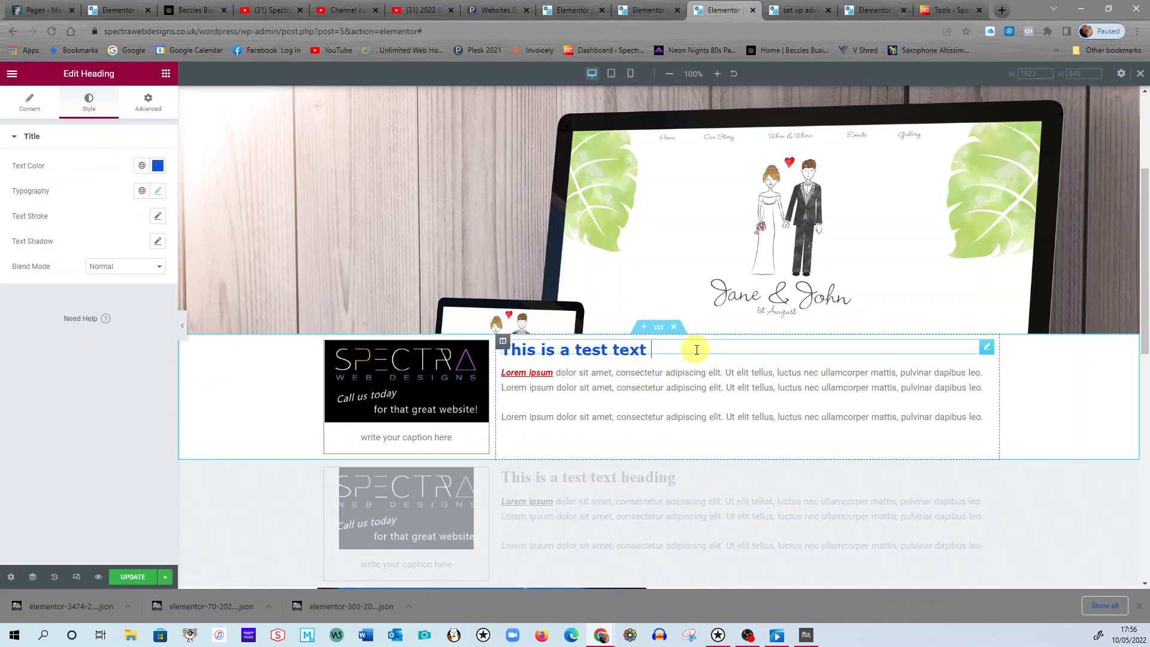
pyautogui.click(153, 192)
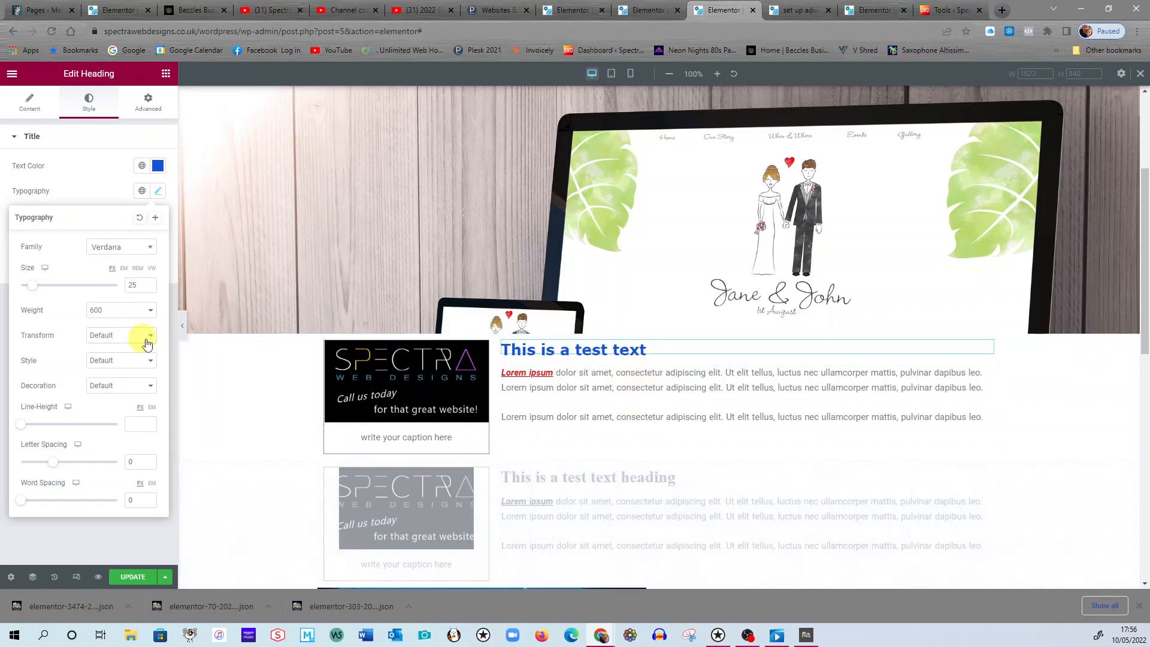
pyautogui.click(153, 338)
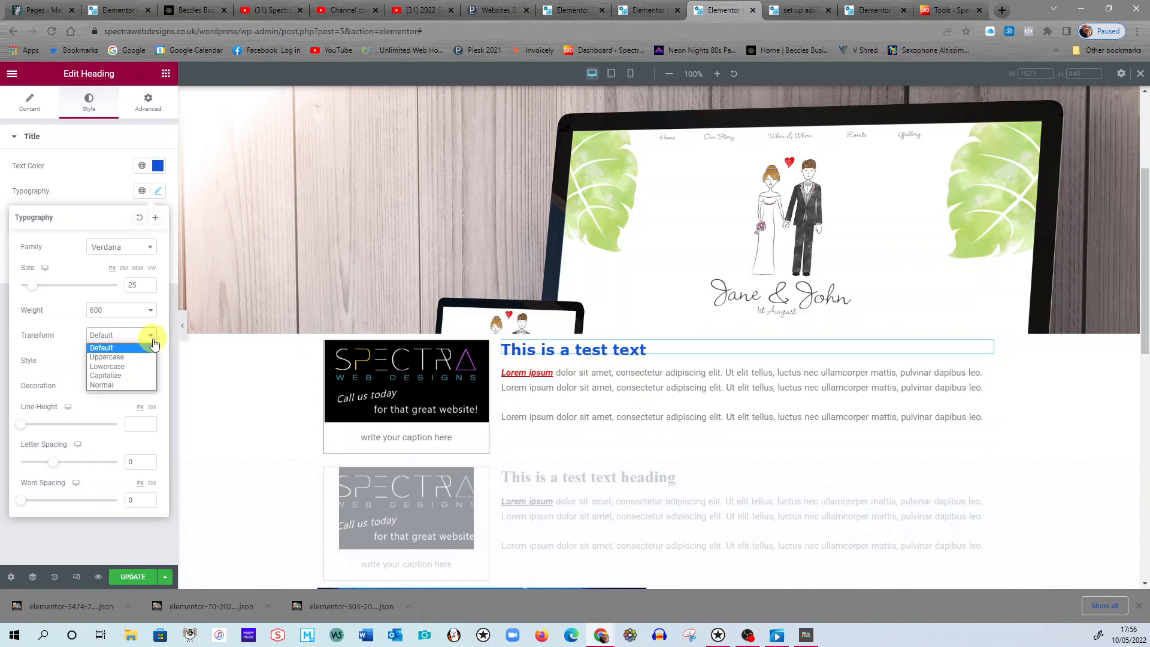
pyautogui.click(127, 374)
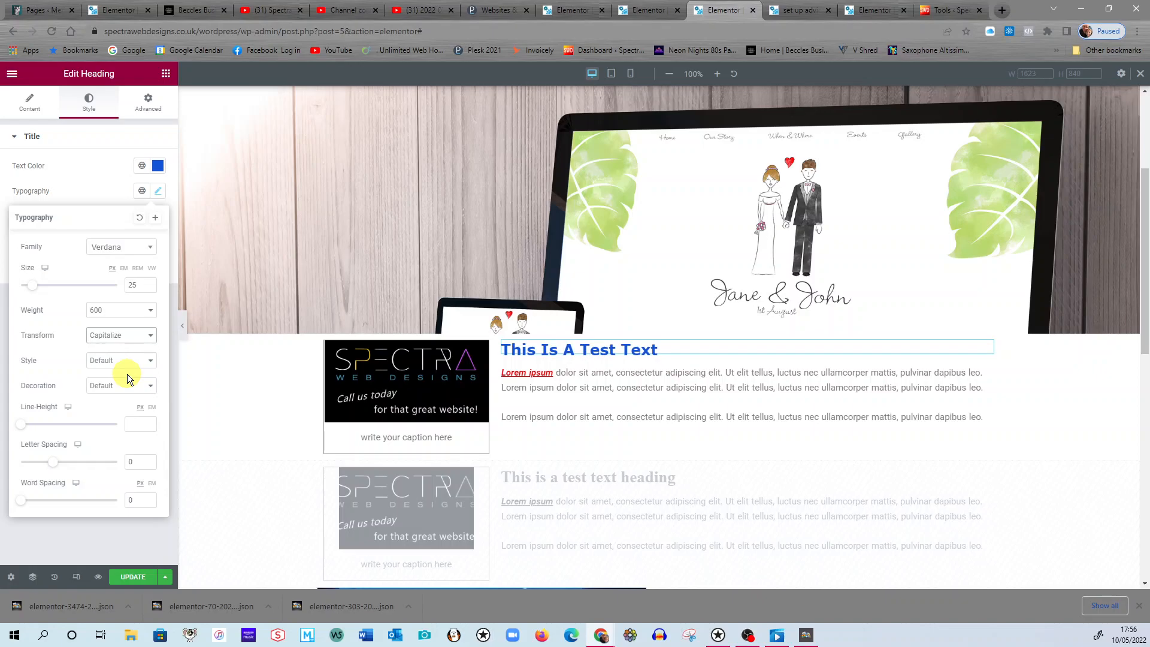
pyautogui.click(152, 337)
pyautogui.click(126, 385)
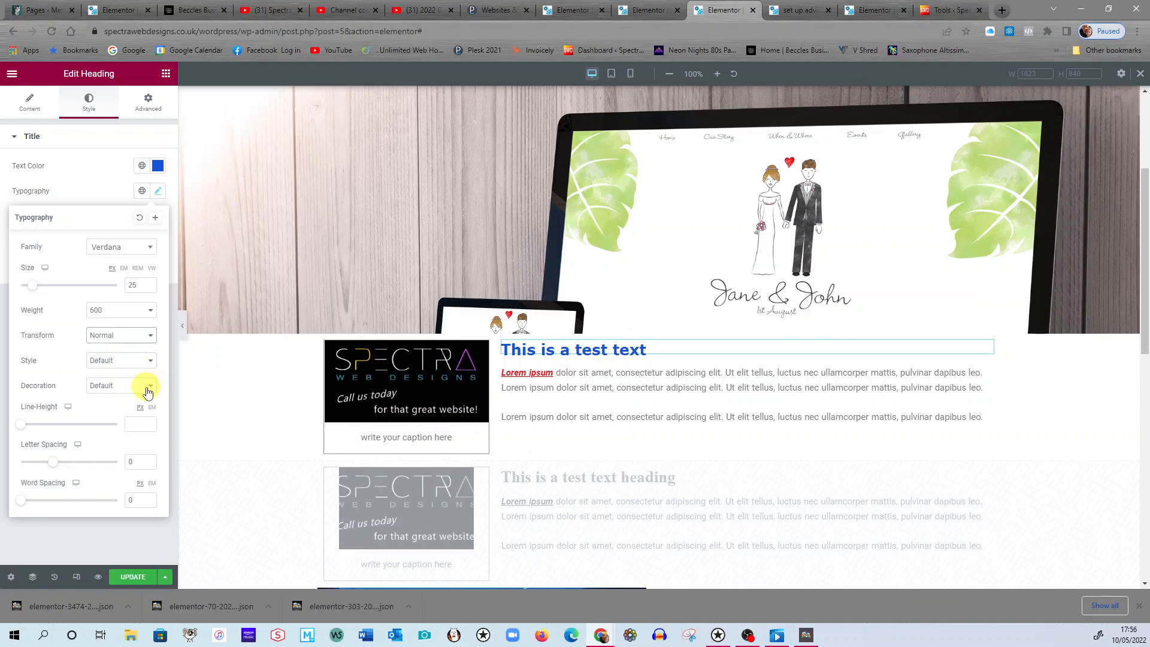
# Set the blue heading's font style to Oblique and its decoration to Underline, and update the page.
pyautogui.click(155, 363)
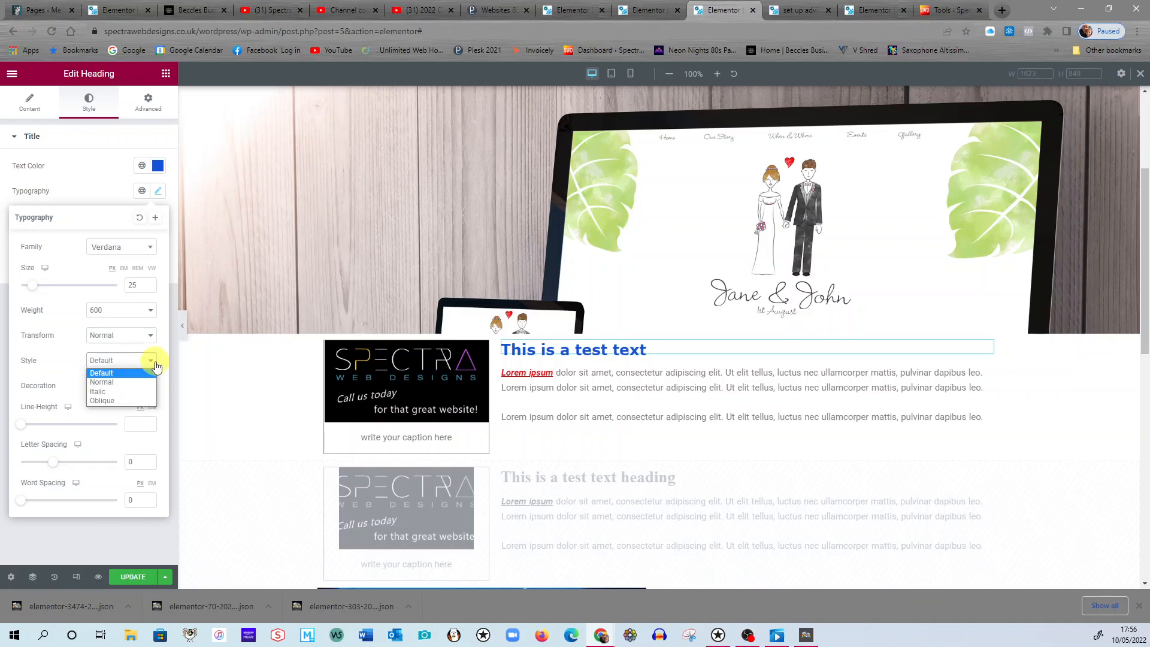
pyautogui.click(116, 399)
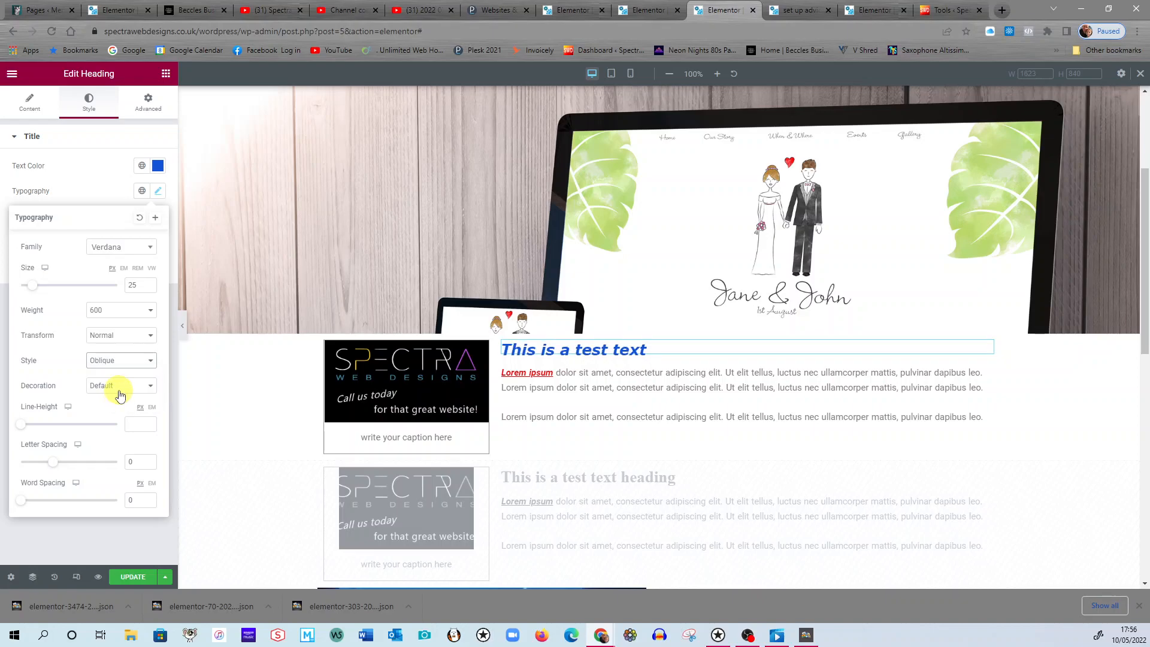
pyautogui.click(150, 386)
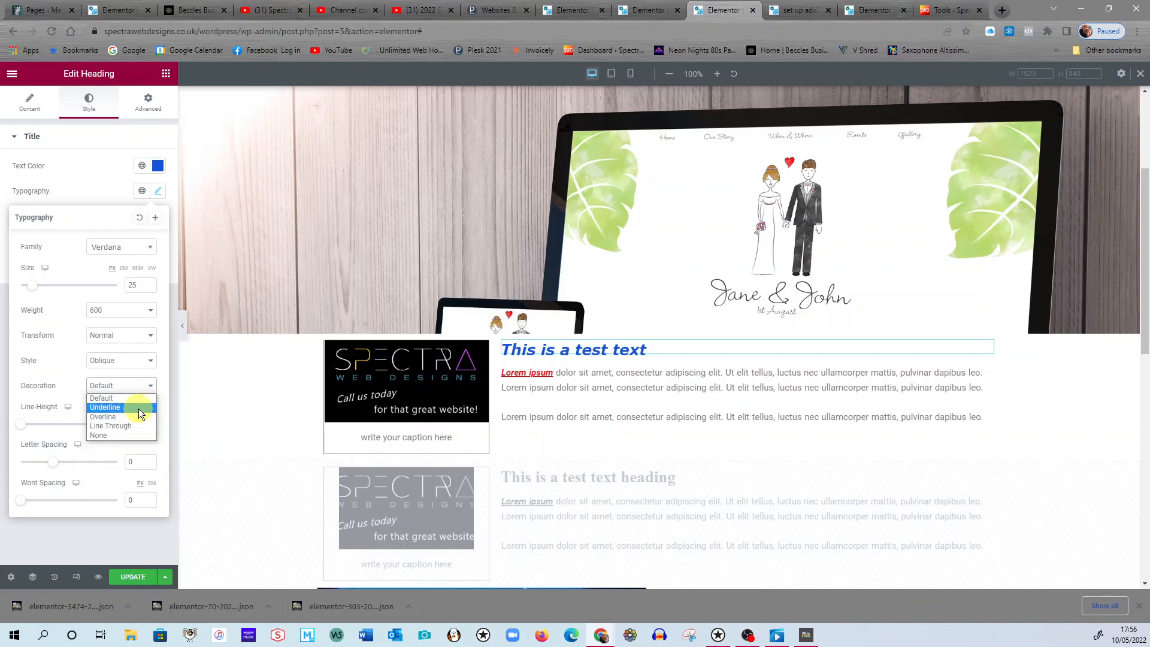
pyautogui.click(139, 409)
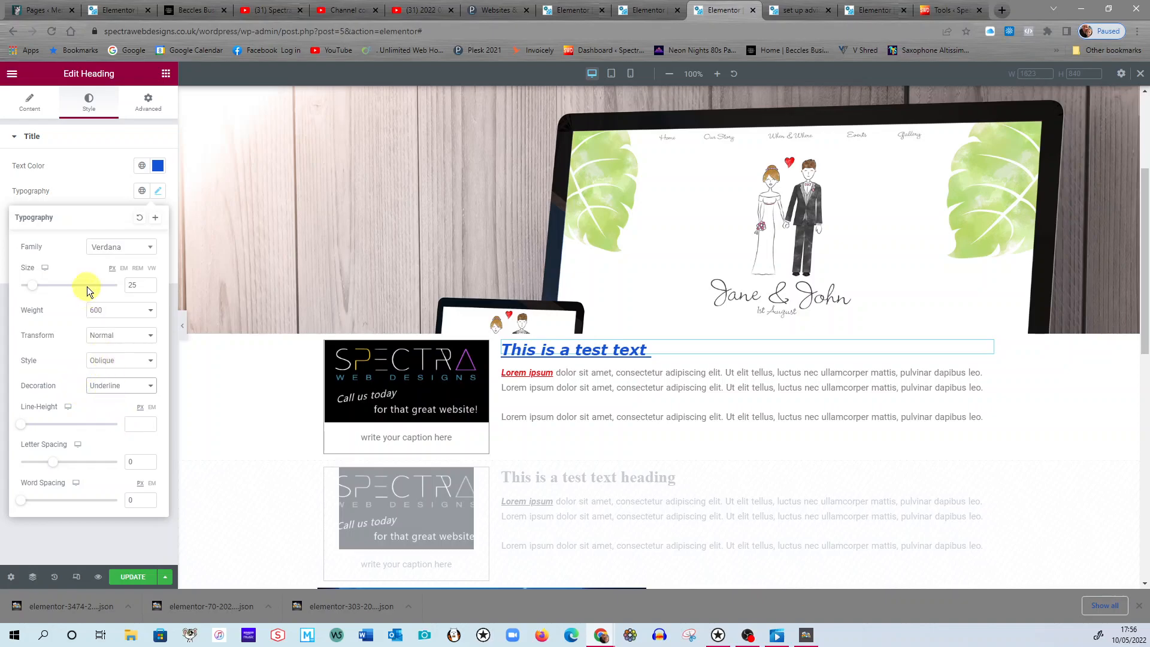
pyautogui.click(137, 575)
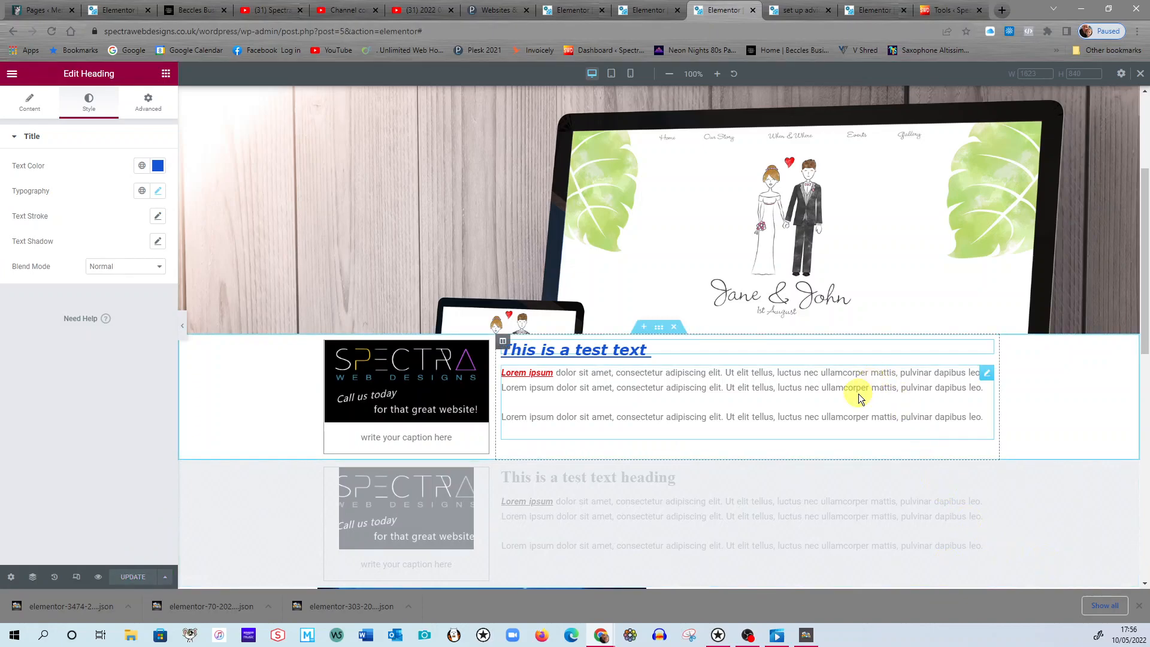
# Open the paragraph below the heading for editing and examine its text formatting tools and style settings.
pyautogui.click(986, 375)
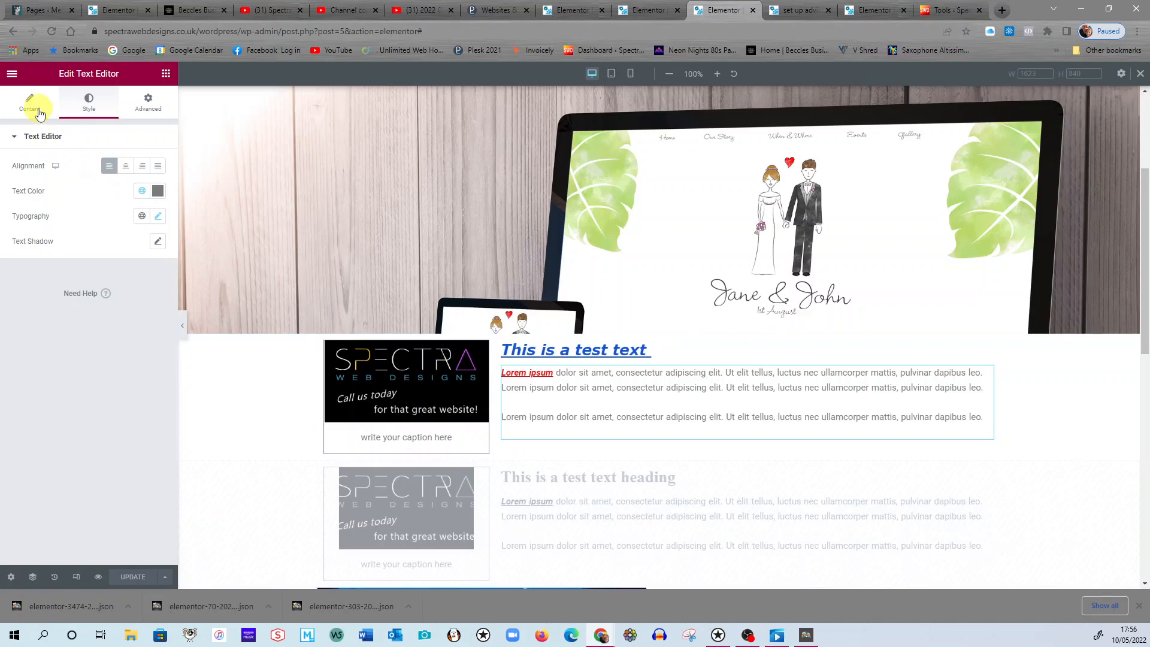
pyautogui.click(38, 114)
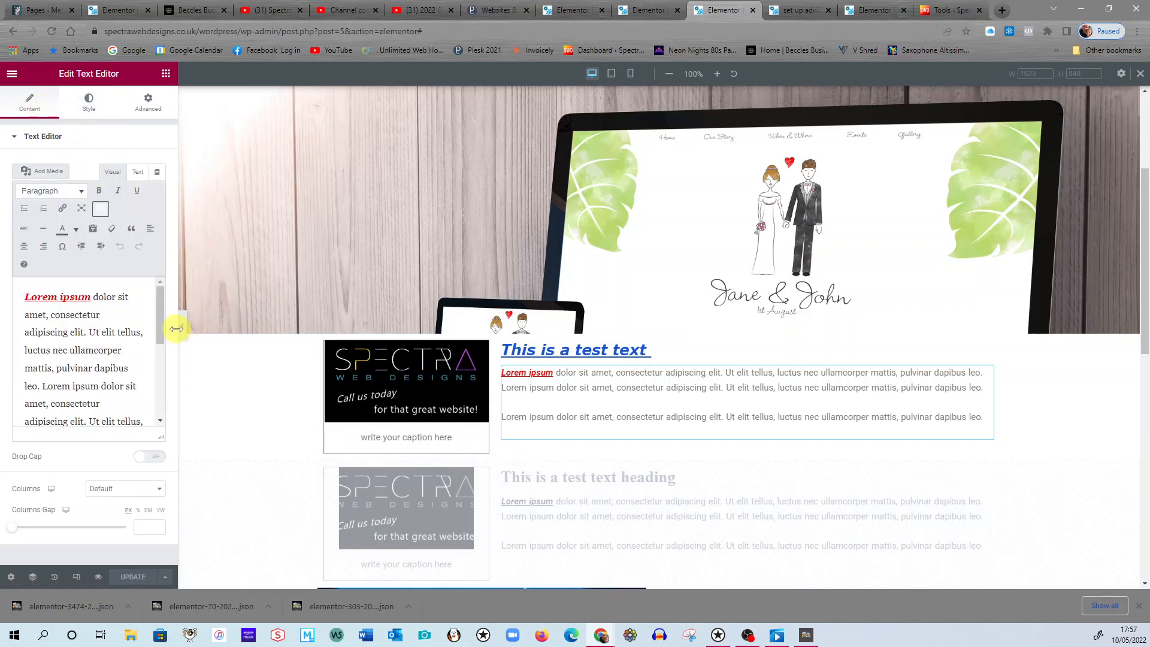
pyautogui.moveTo(161, 319); pyautogui.dragTo(156, 290)
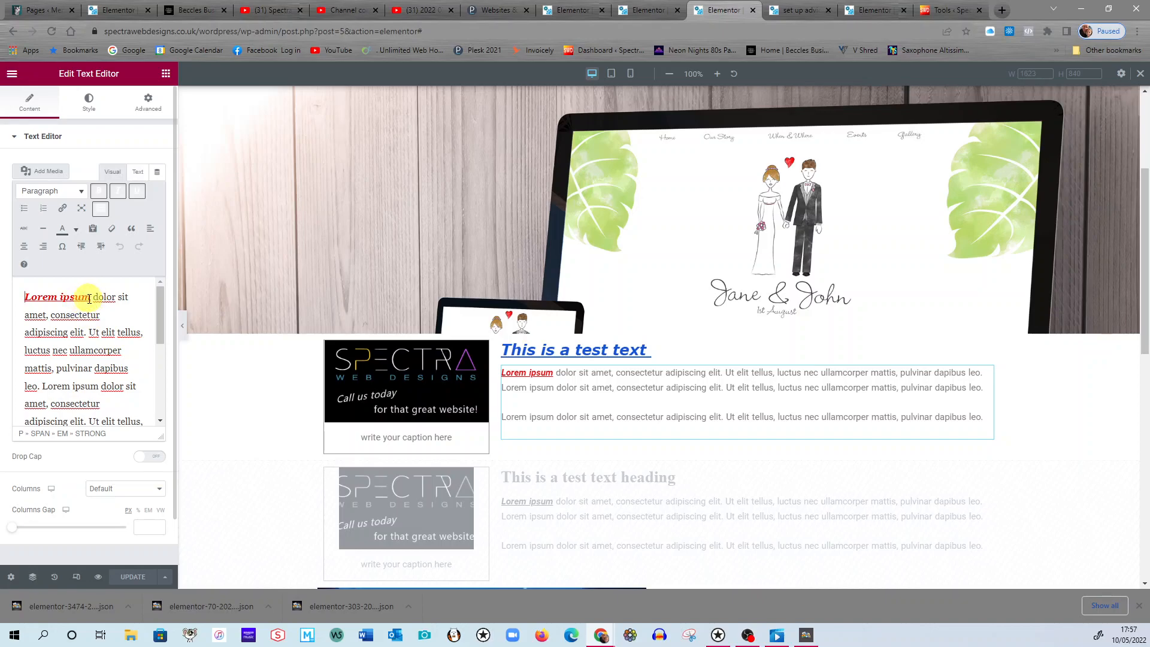
pyautogui.moveTo(91, 298); pyautogui.dragTo(24, 297)
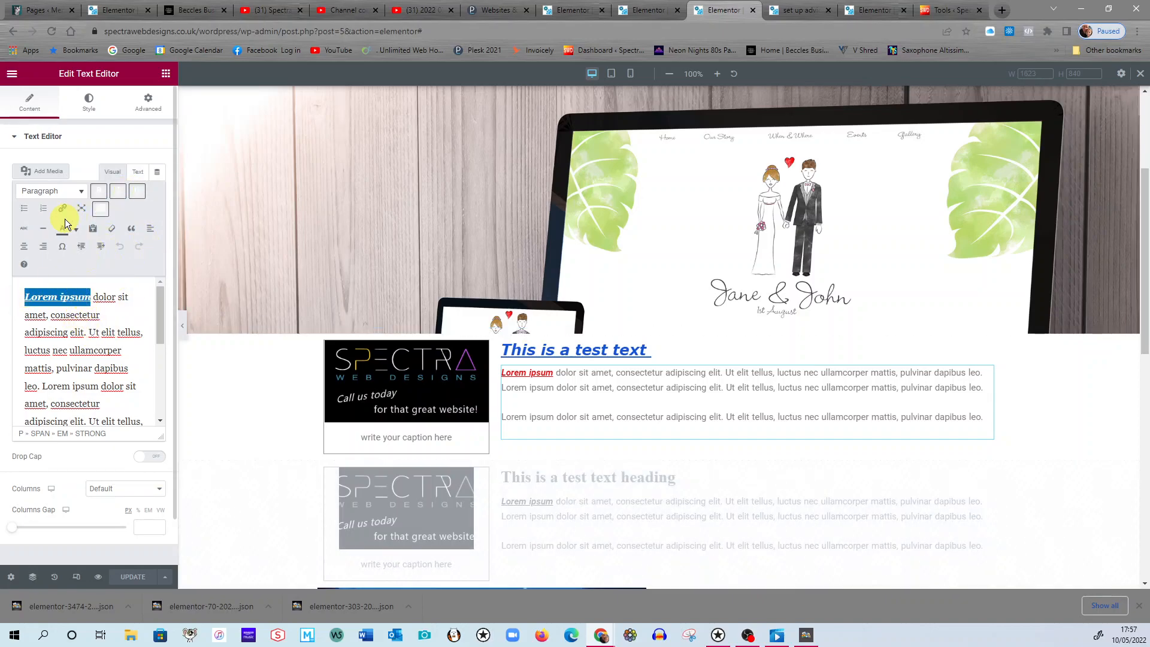
pyautogui.click(100, 208)
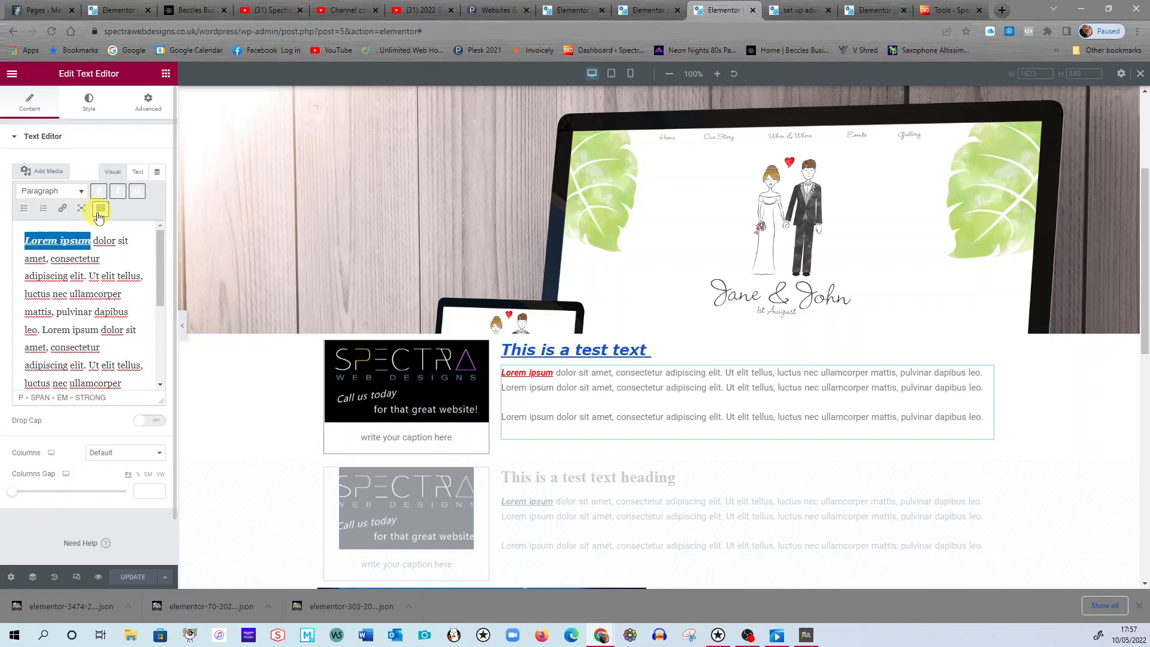
pyautogui.click(88, 277)
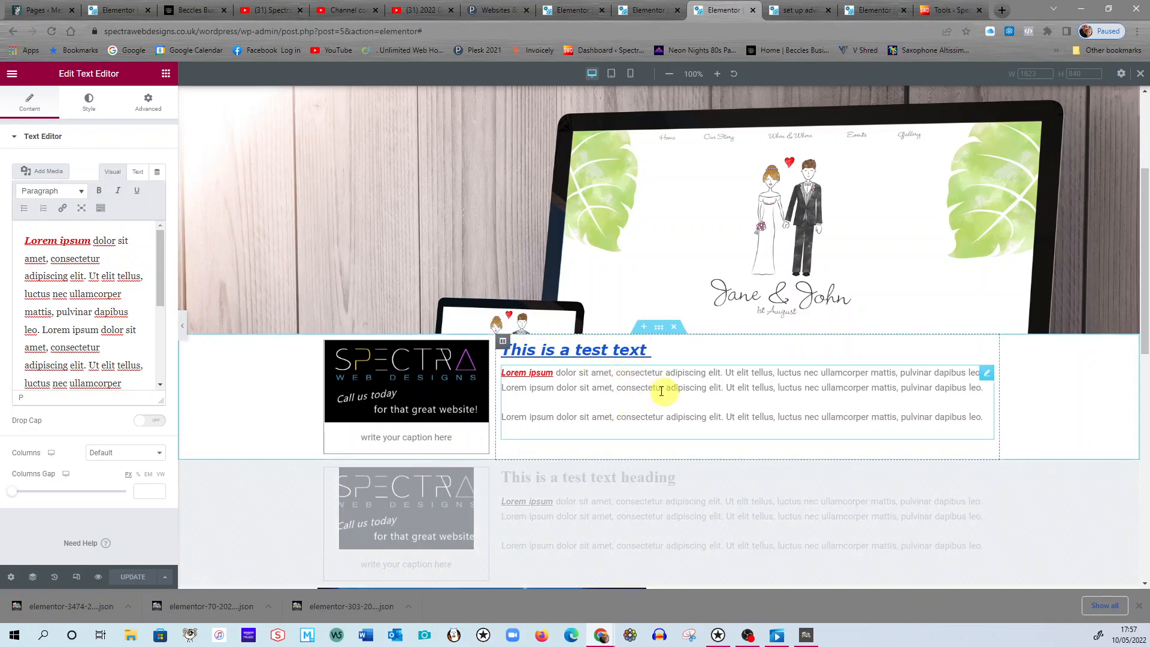
pyautogui.click(89, 100)
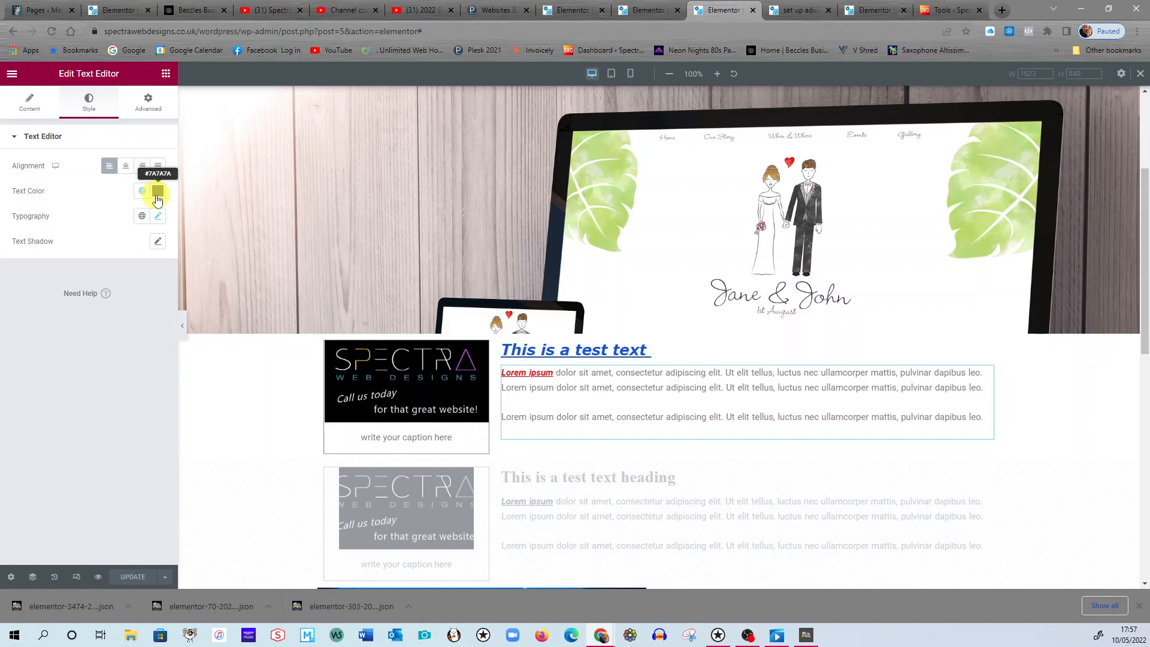
# Recolour the paragraph's words "Lorem ipsum", trying bright green and settling on orange, and update the page.
pyautogui.click(38, 112)
pyautogui.moveTo(93, 240); pyautogui.dragTo(24, 240)
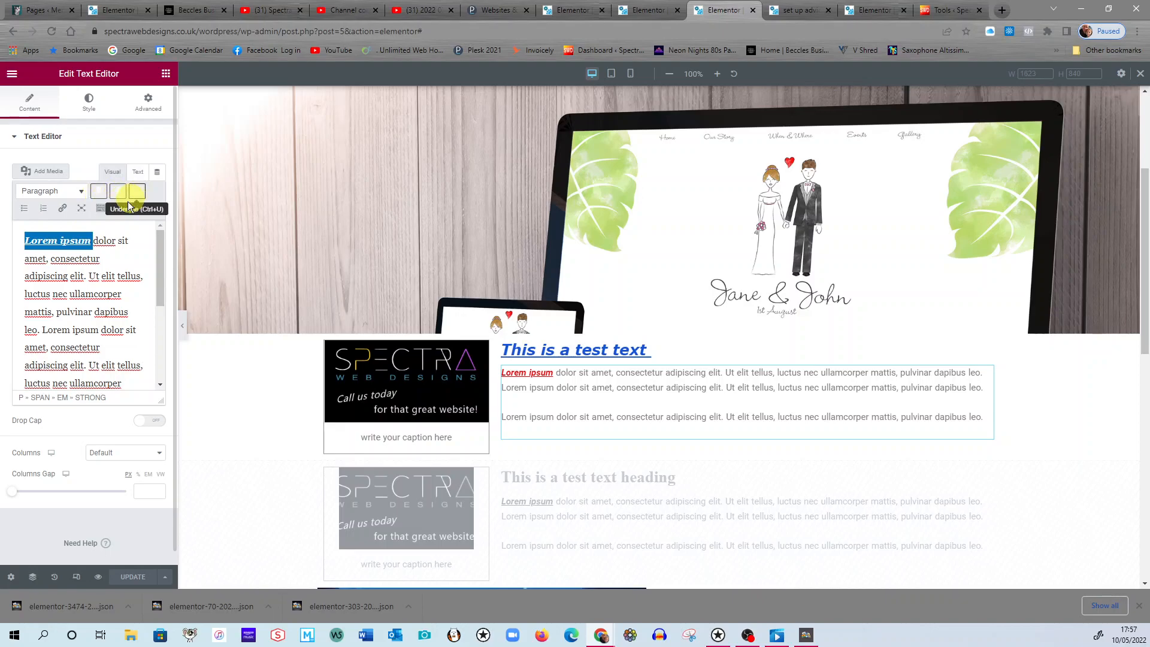
pyautogui.click(102, 209)
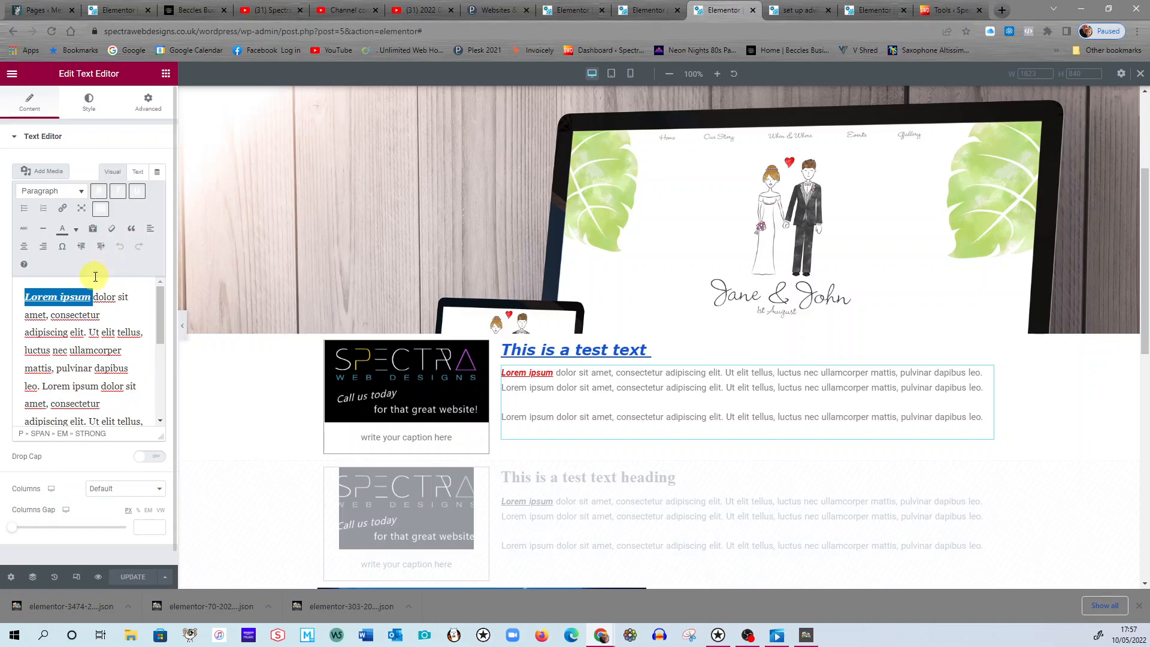
pyautogui.click(76, 230)
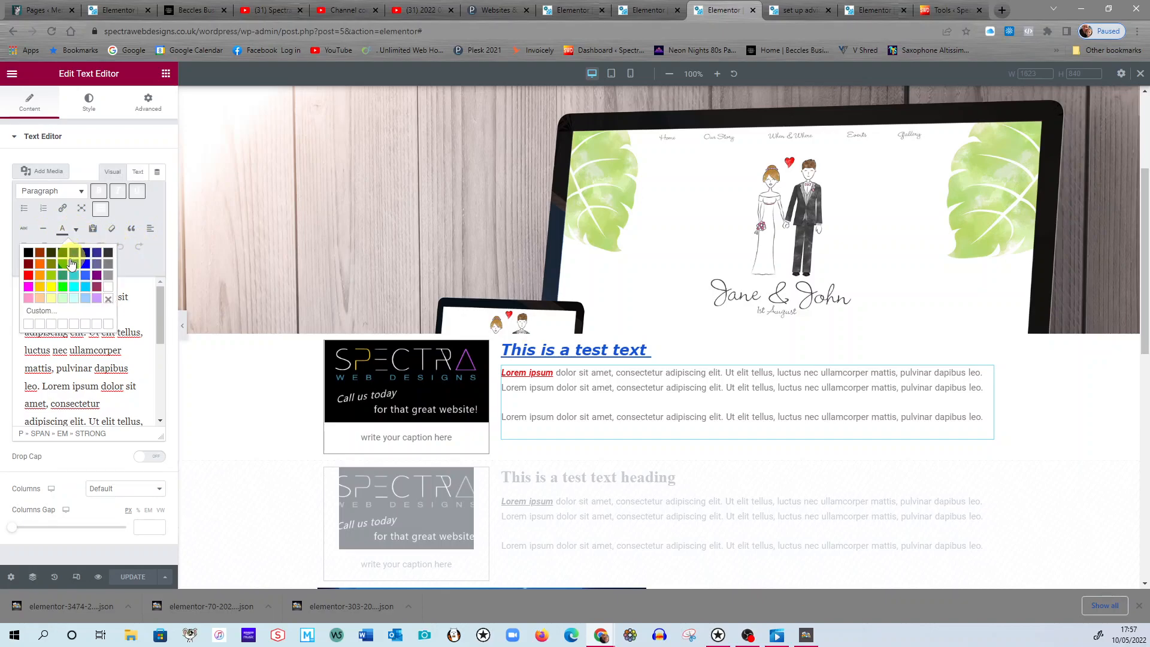
pyautogui.click(43, 264)
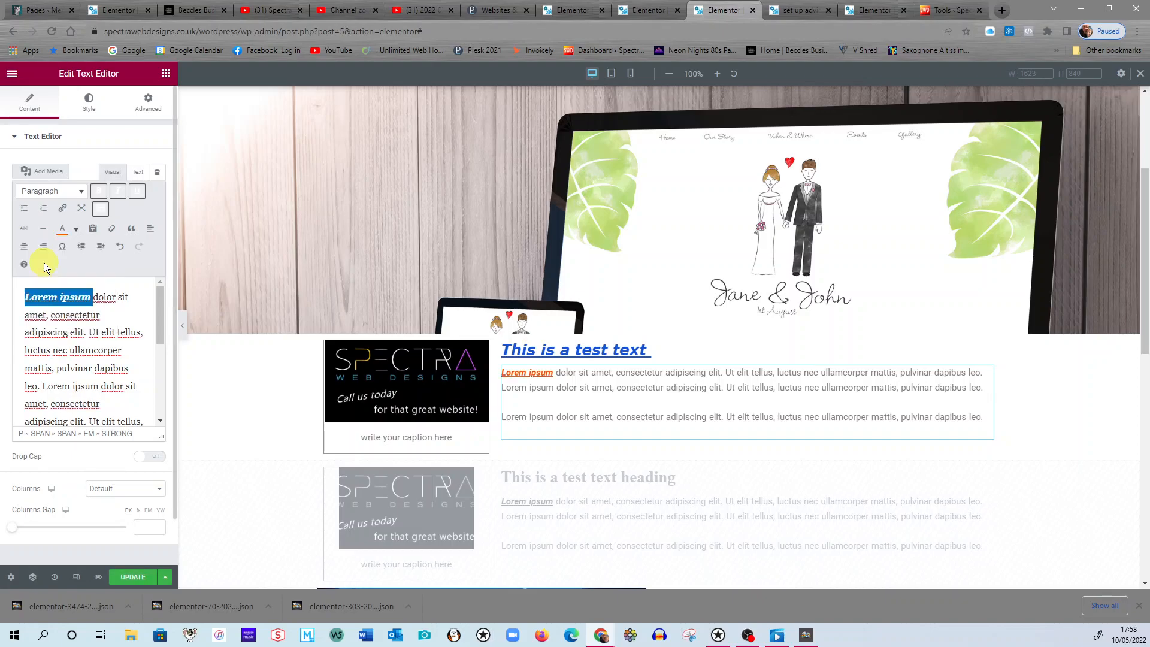
pyautogui.click(76, 230)
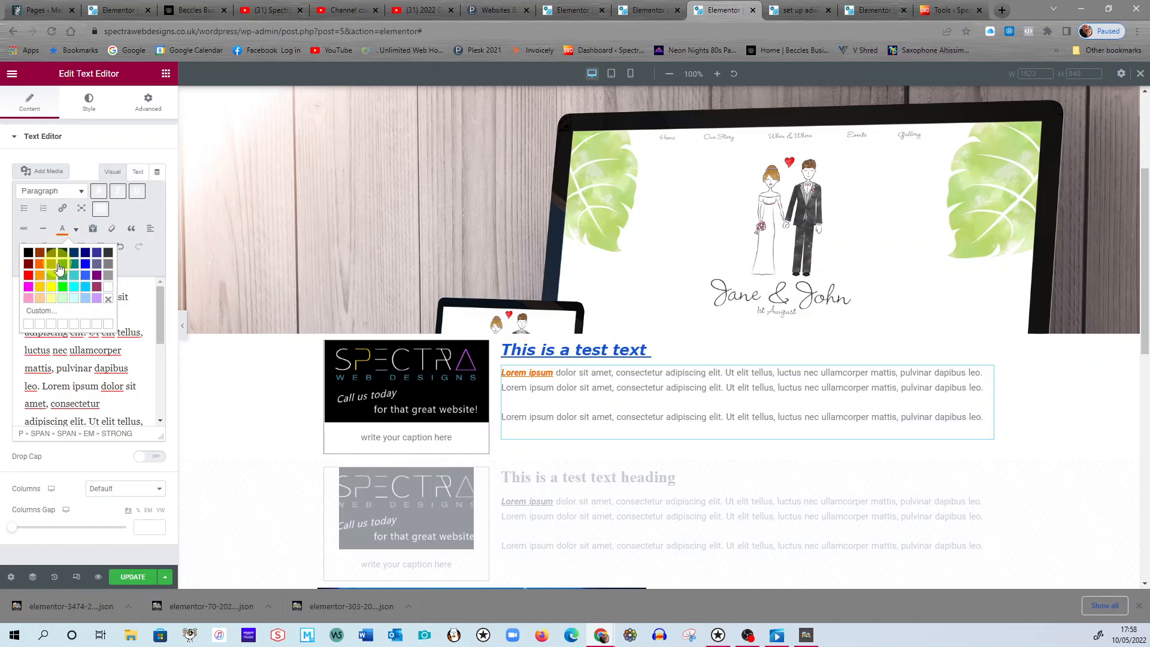
pyautogui.click(63, 287)
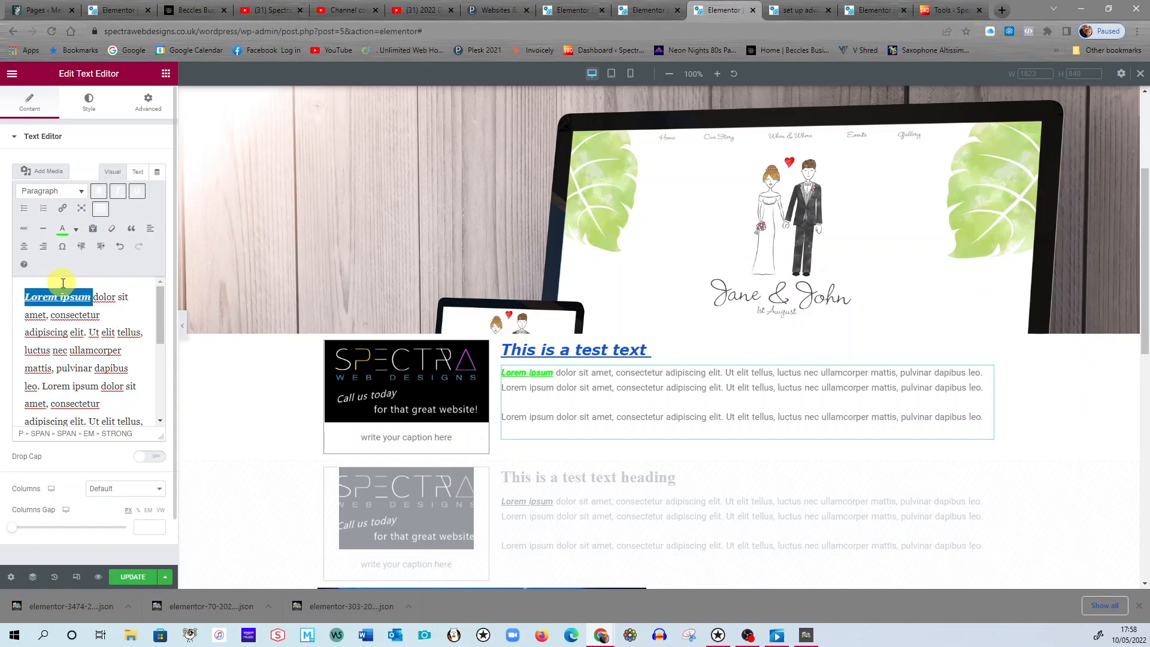
pyautogui.click(76, 231)
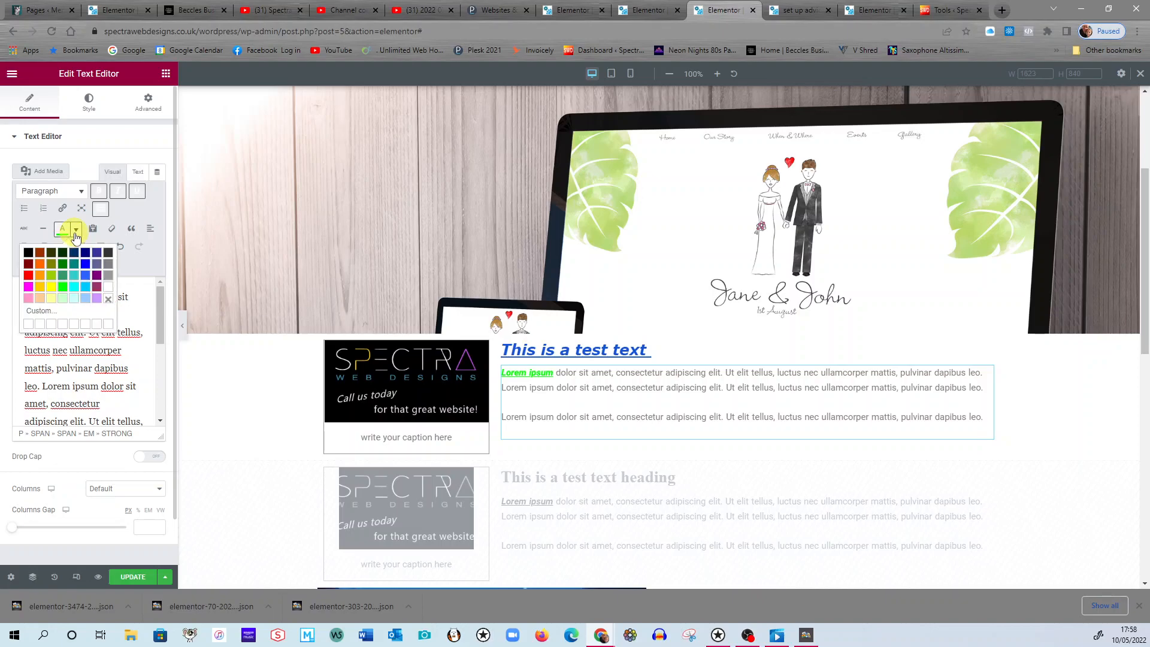
pyautogui.click(41, 265)
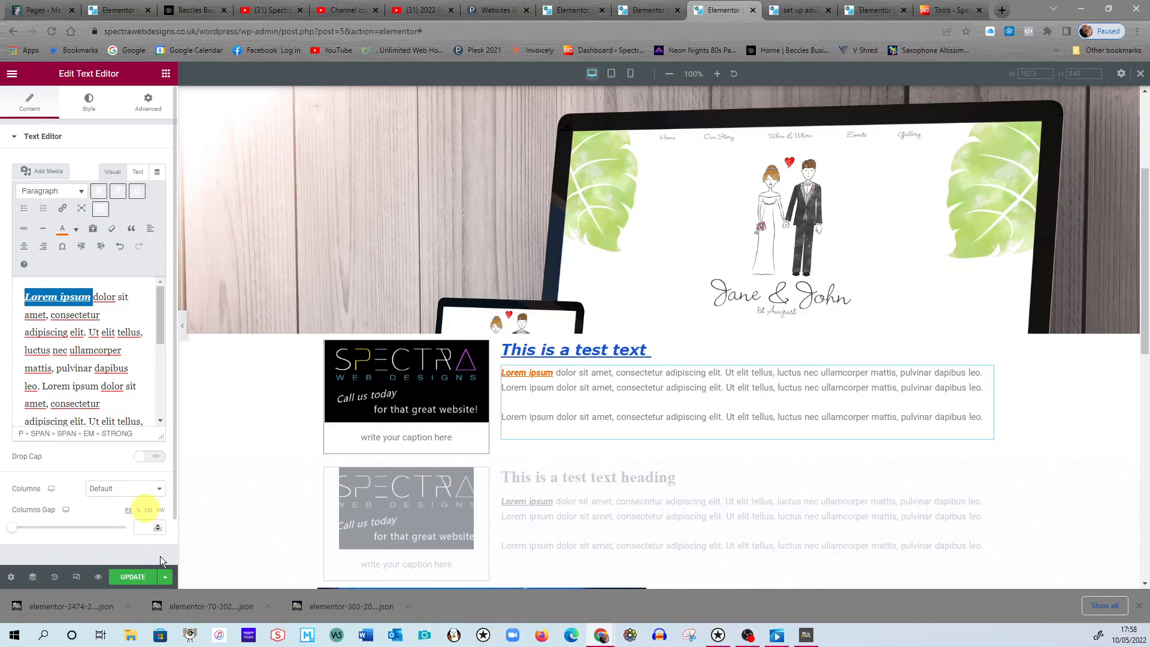
pyautogui.click(137, 576)
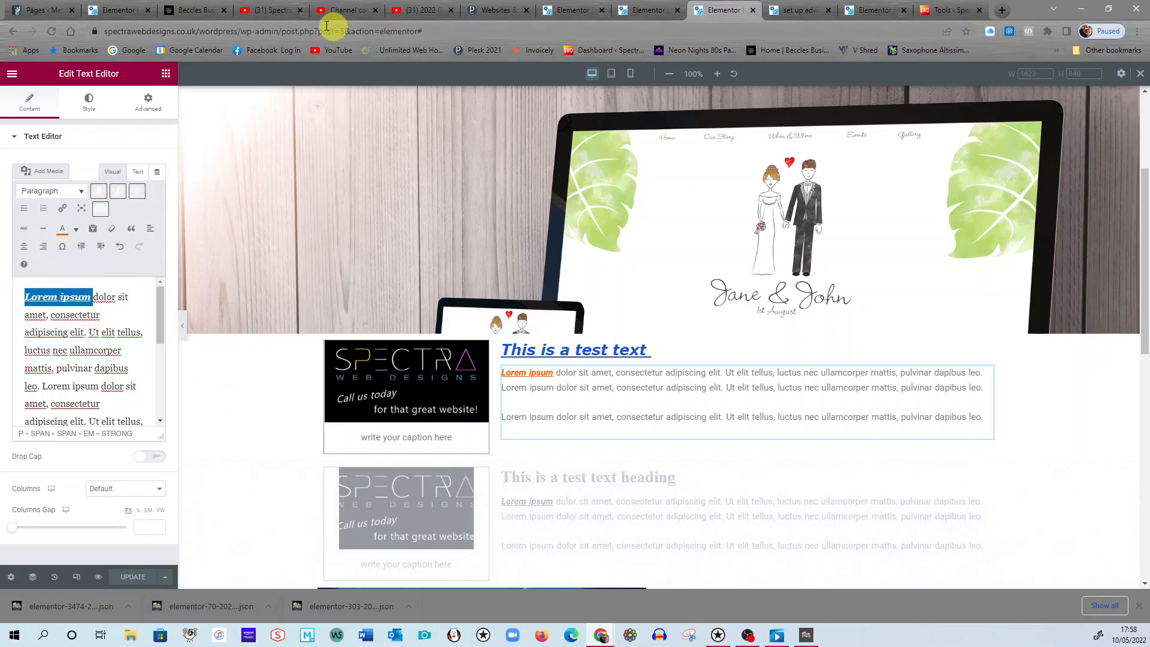
# Copy the web address of the Beccles Business Hub site and return to the page being edited.
pyautogui.click(208, 16)
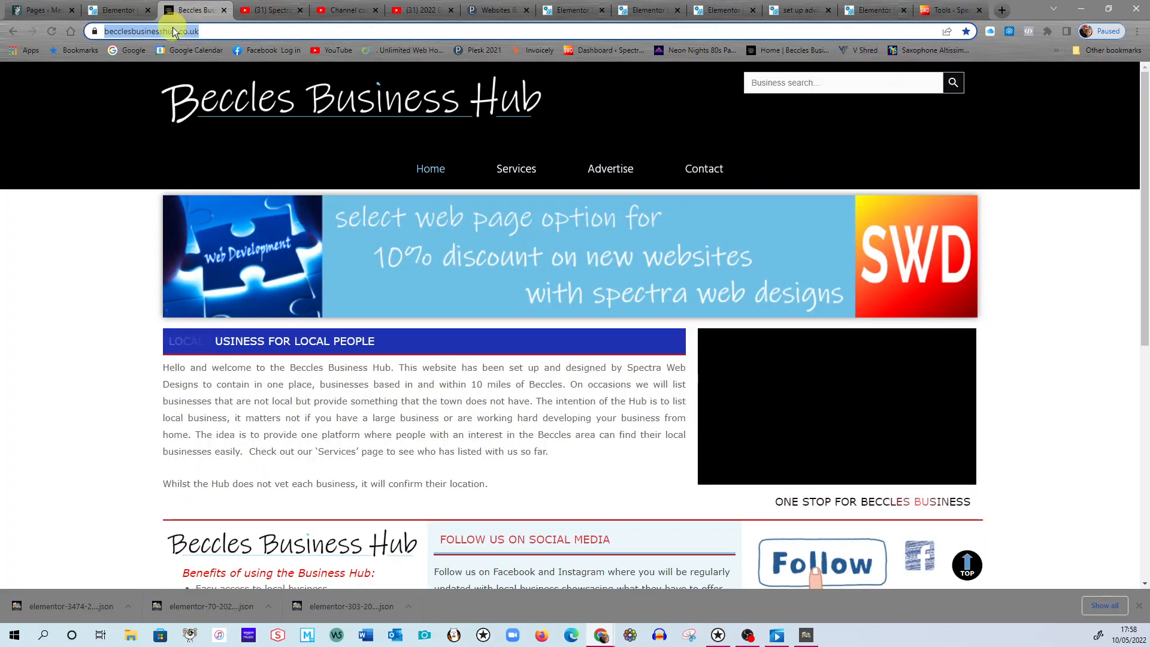
pyautogui.rightClick(174, 32)
pyautogui.click(206, 94)
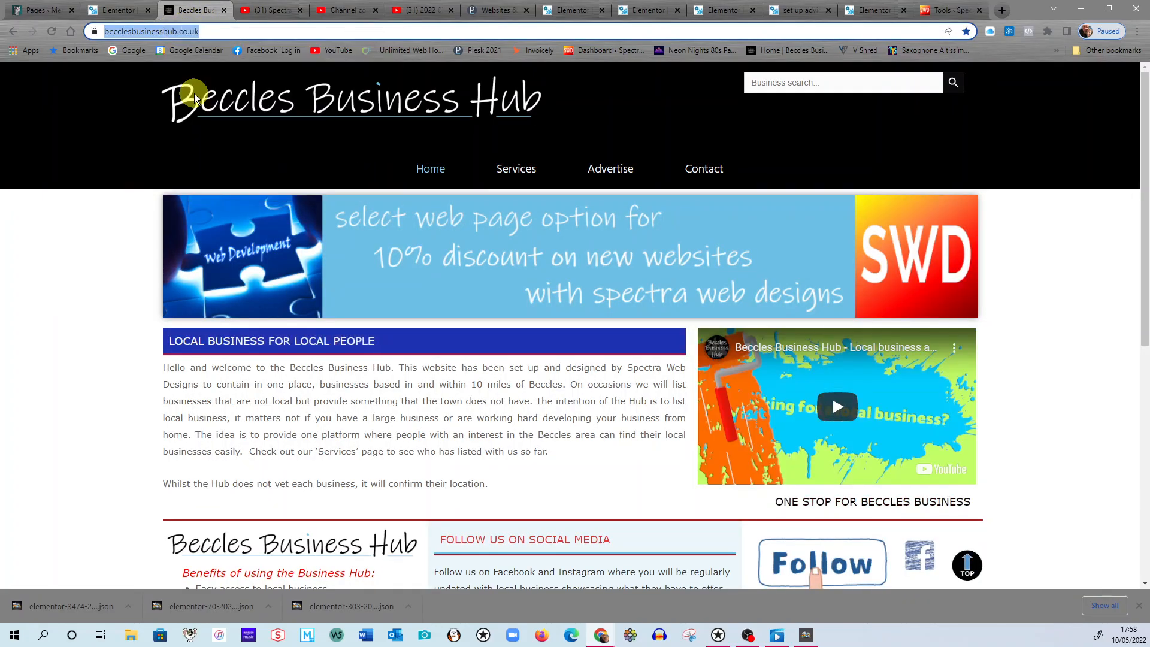
pyautogui.click(815, 12)
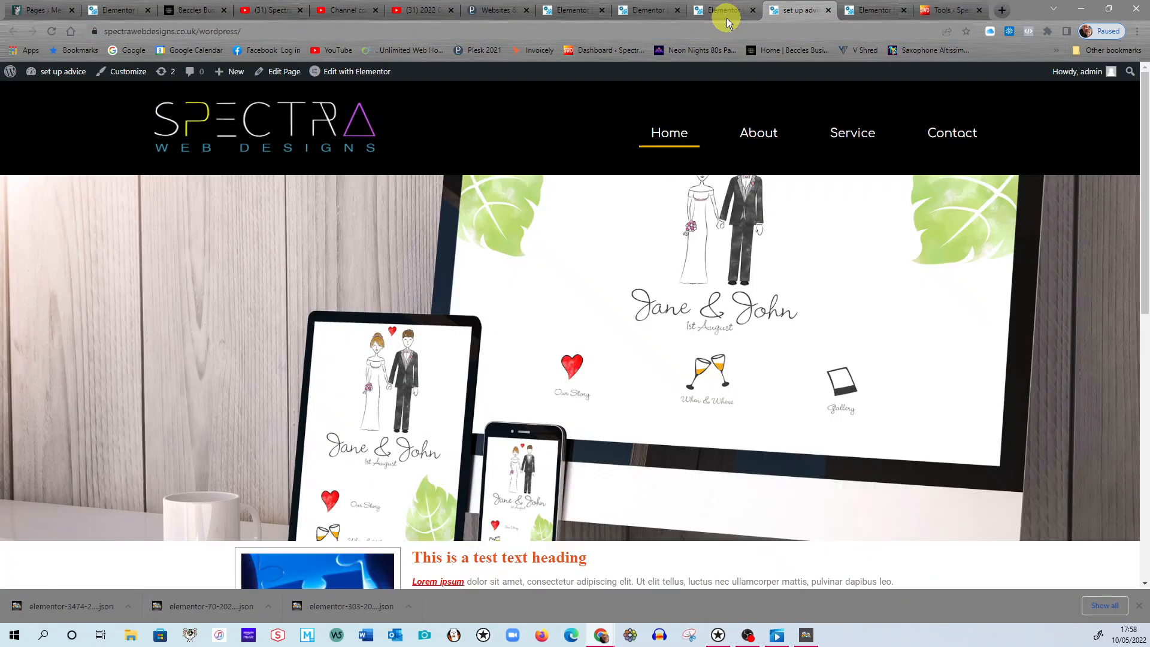
pyautogui.click(728, 18)
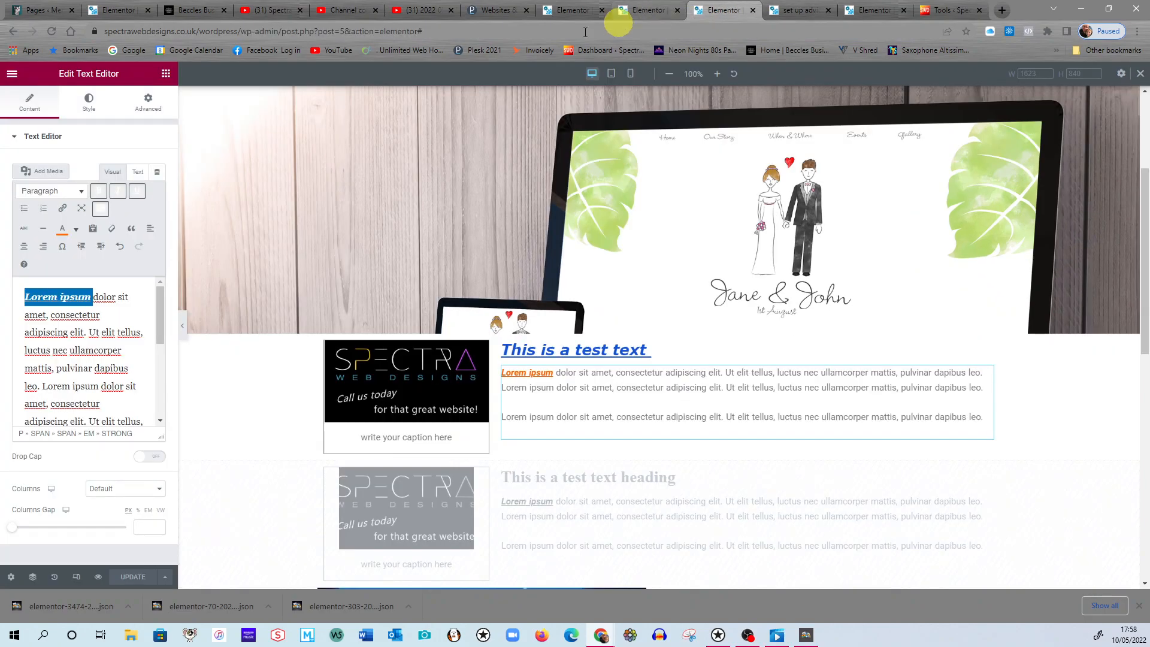
pyautogui.click(64, 209)
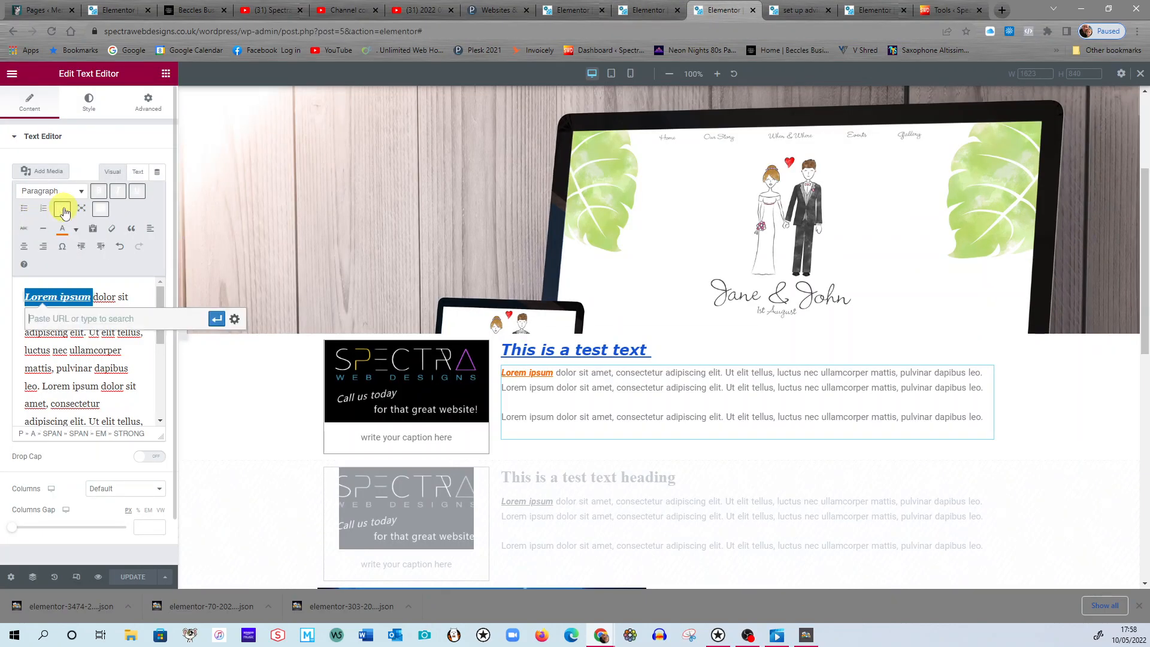
pyautogui.rightClick(35, 317)
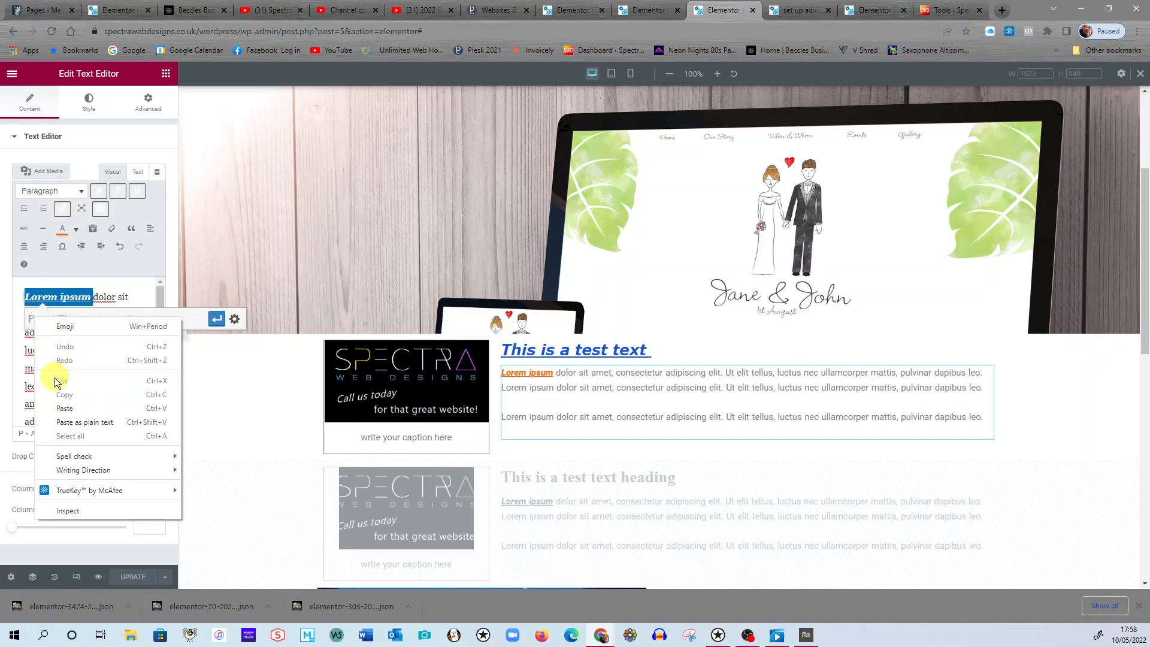
pyautogui.click(65, 409)
pyautogui.click(218, 320)
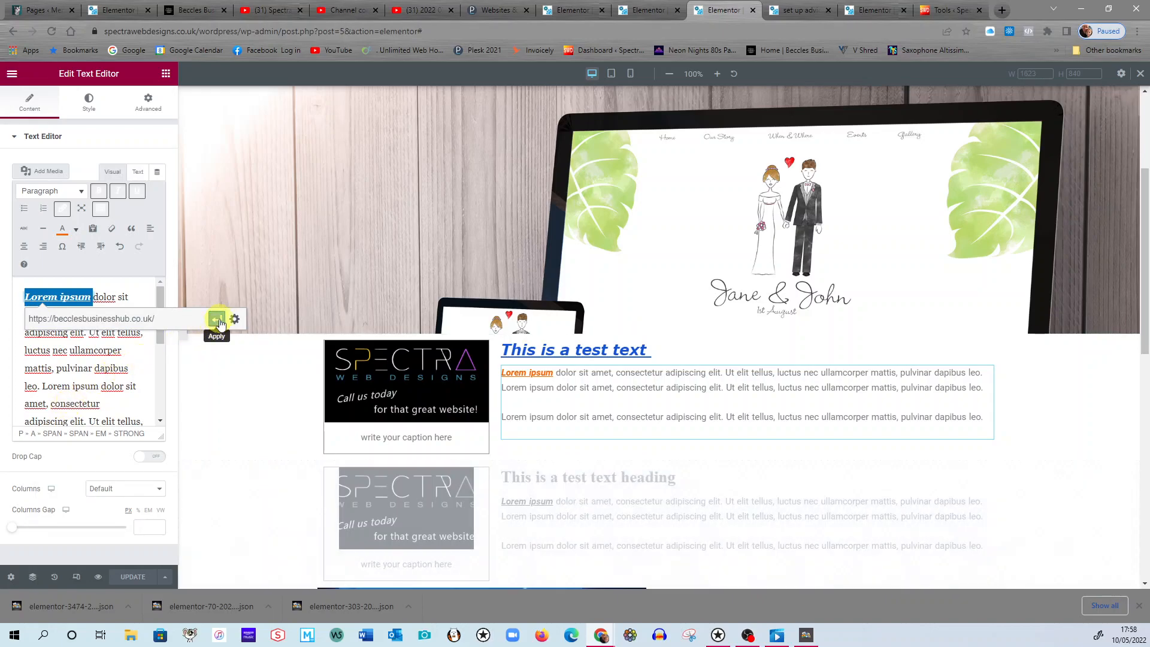
pyautogui.click(235, 321)
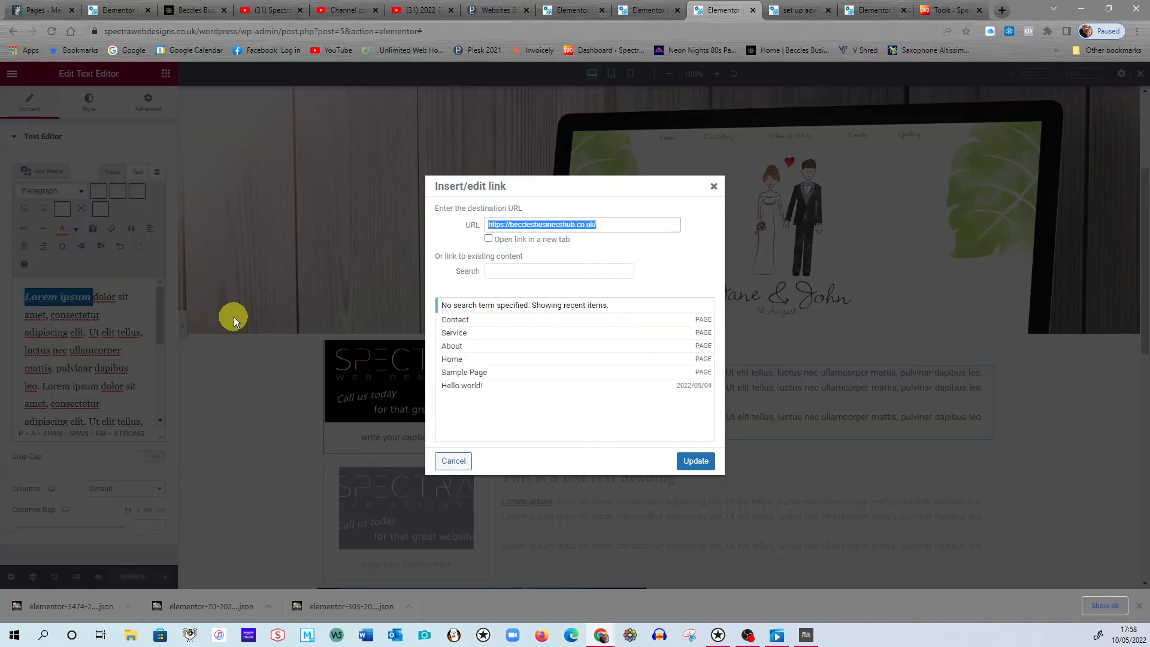
pyautogui.click(489, 239)
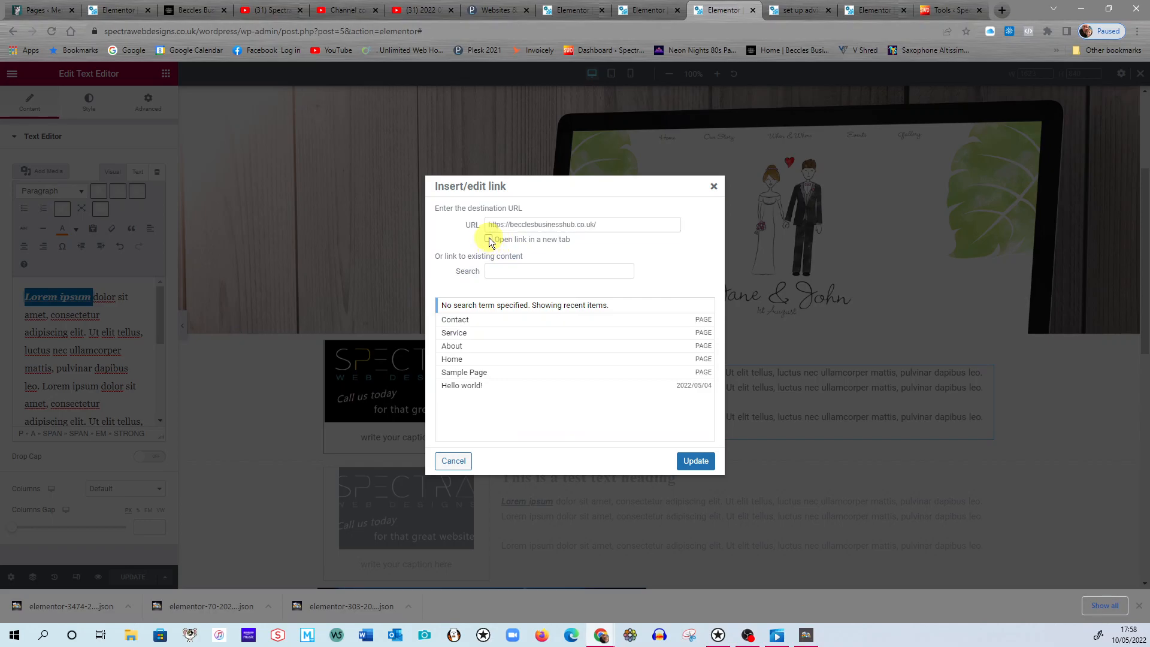
pyautogui.click(697, 461)
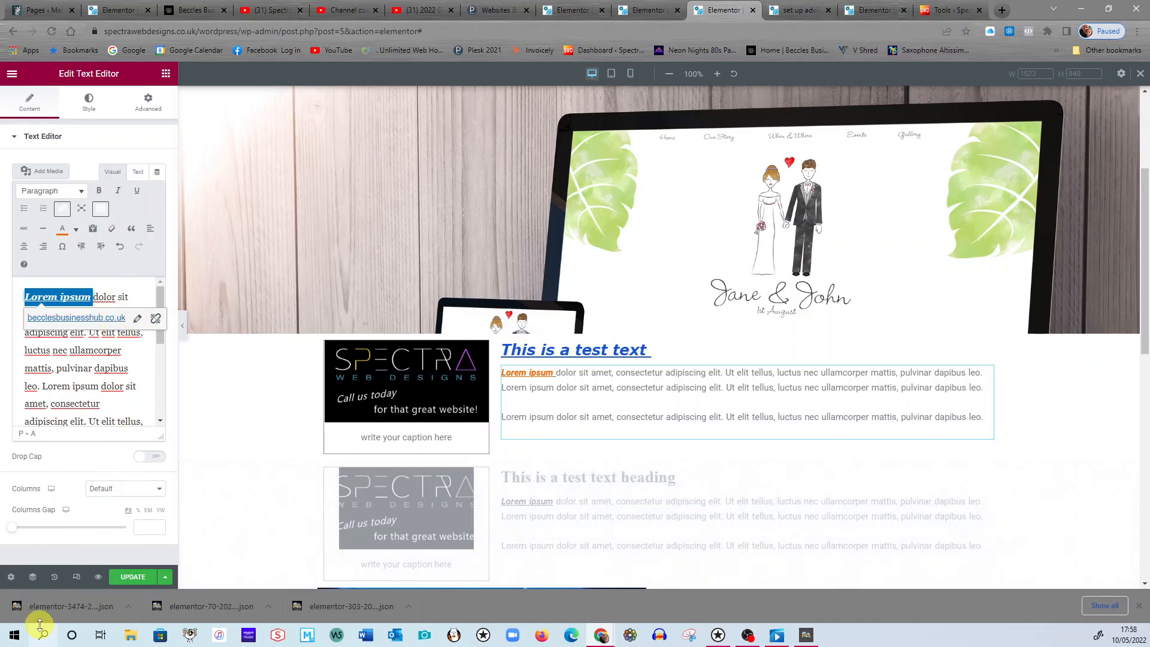
pyautogui.click(132, 578)
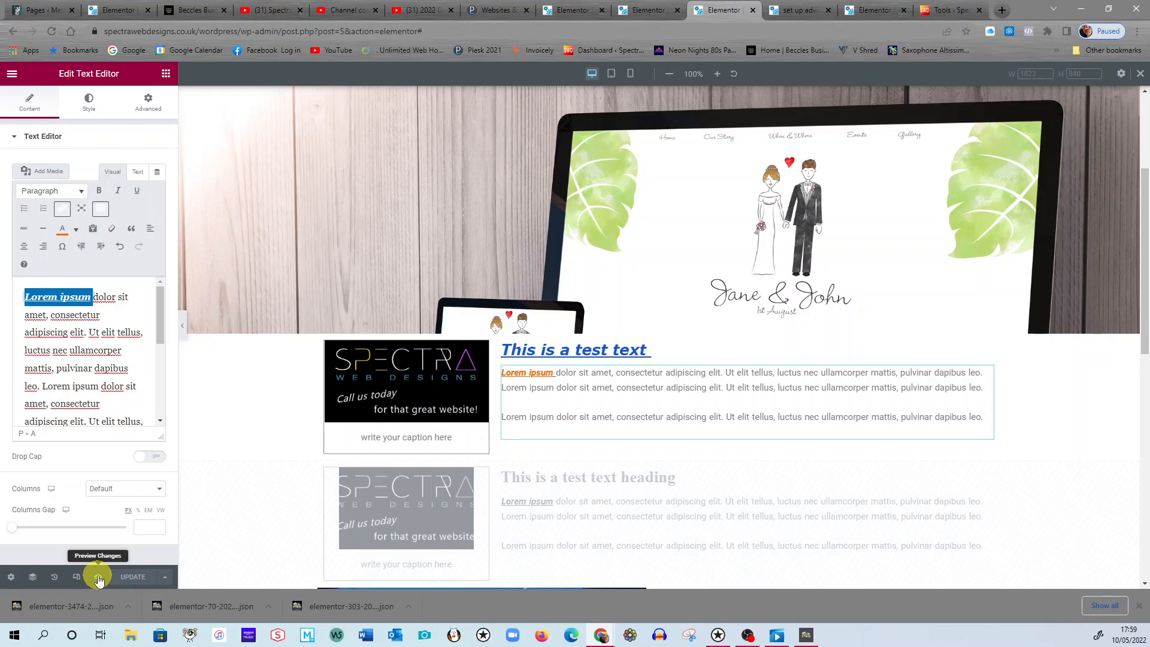
# Preview the changes to the Home page and examine the heading and linked paragraph text.
pyautogui.click(99, 578)
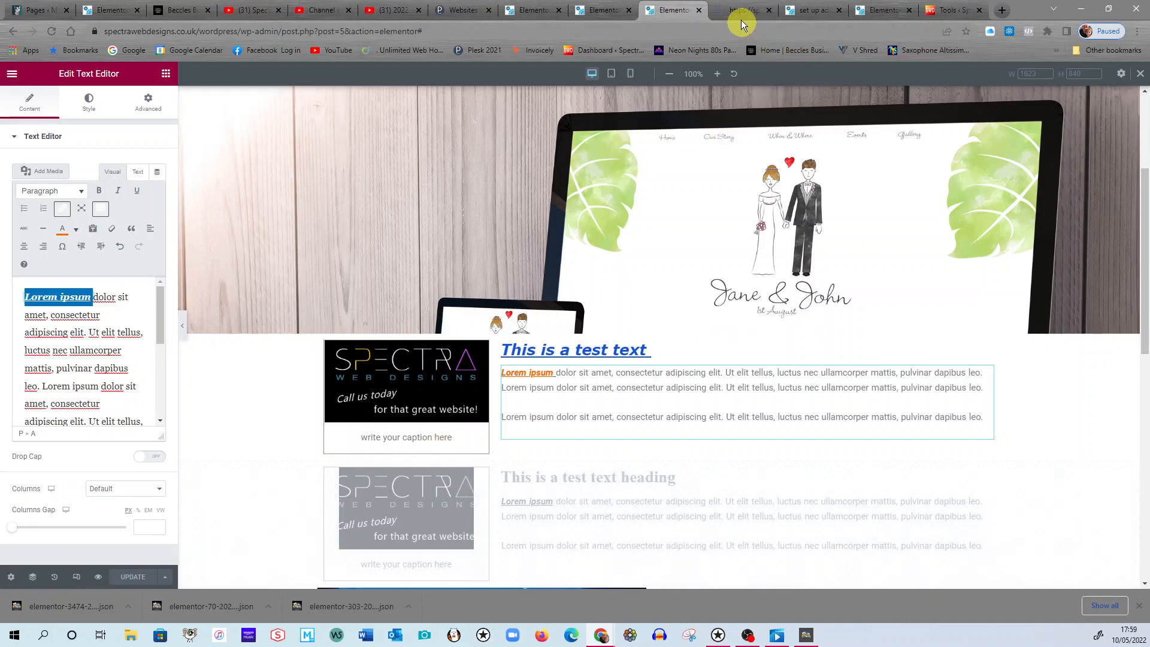
pyautogui.click(741, 15)
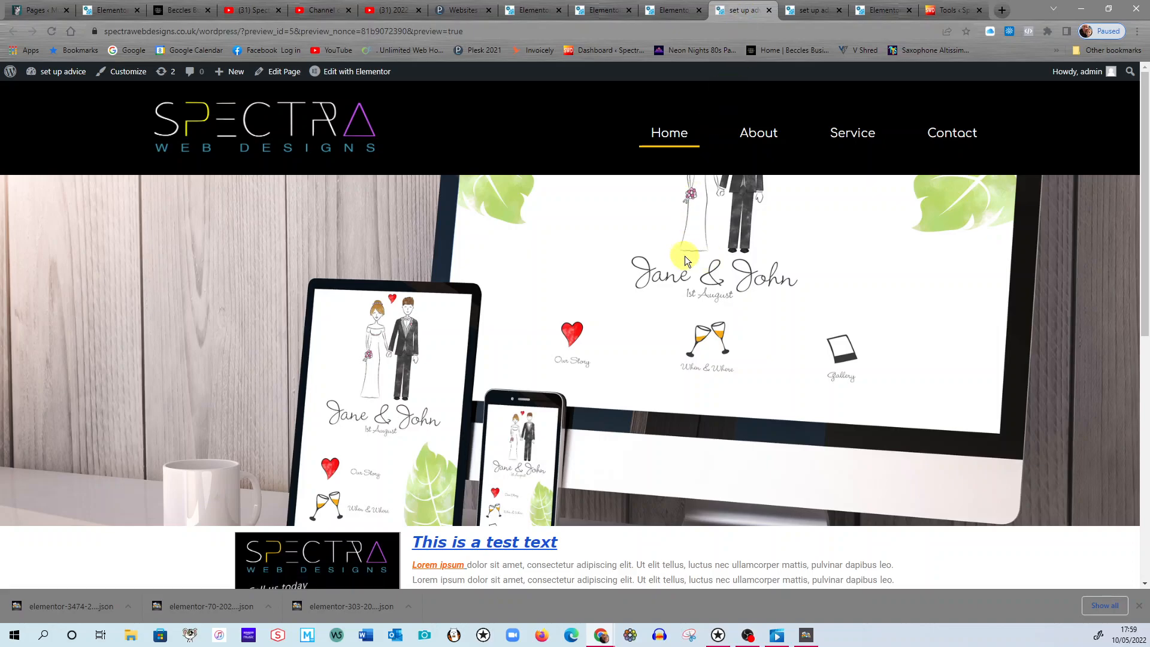
pyautogui.scroll(-3, 691, 261)
pyautogui.scroll(-5, 696, 273)
pyautogui.scroll(5, 696, 276)
pyautogui.scroll(2, 696, 263)
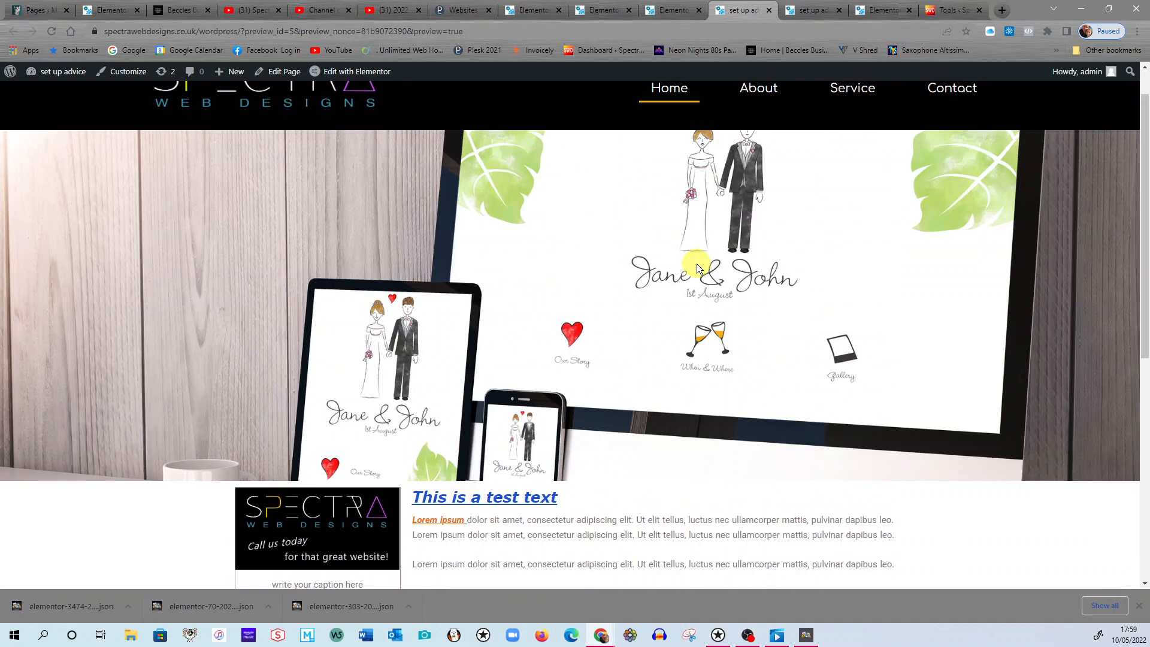
# Test the "Lorem ipsum" link on the previewed page, close the site it opens, and return to the page being edited.
pyautogui.scroll(-3, 696, 264)
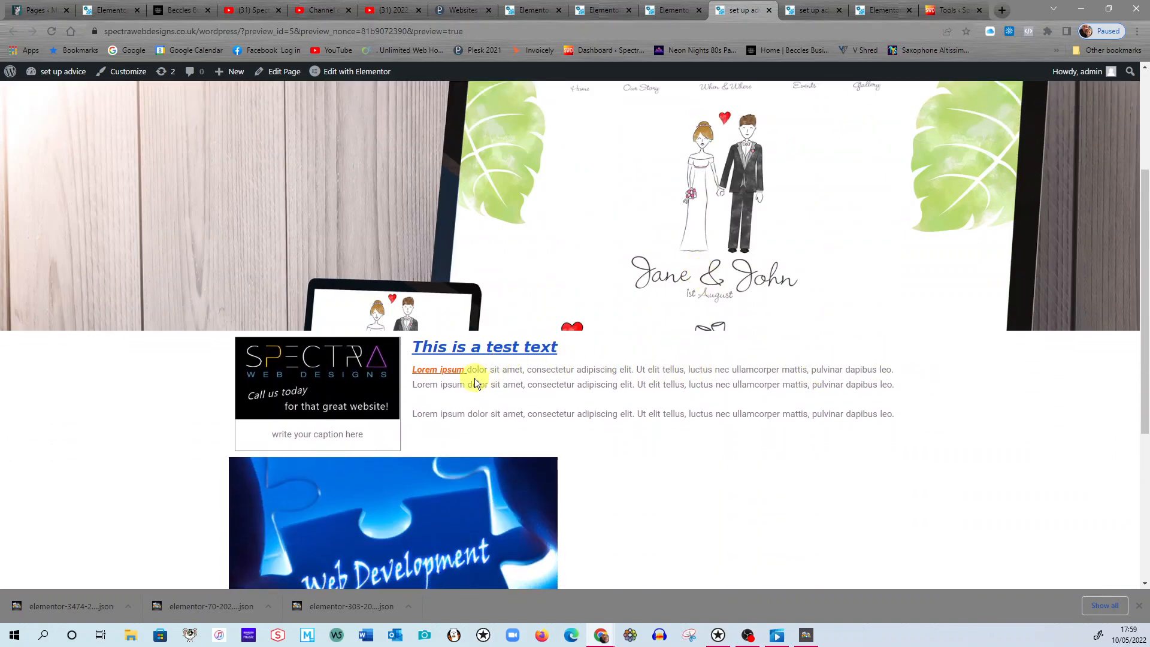
pyautogui.click(442, 371)
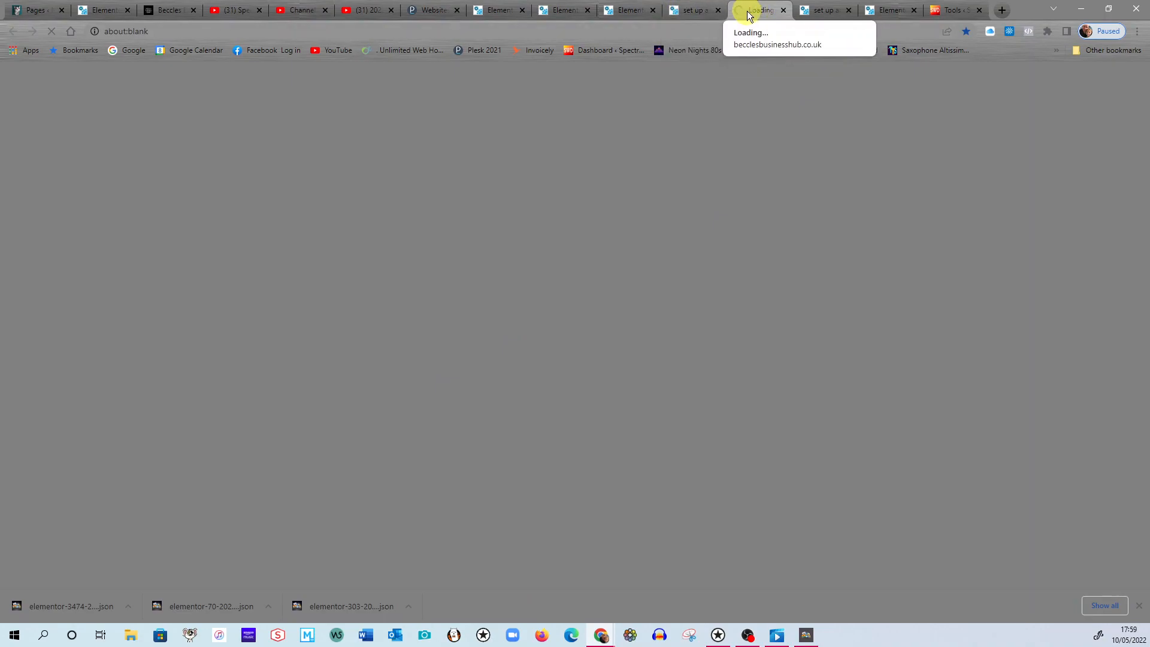
pyautogui.click(783, 10)
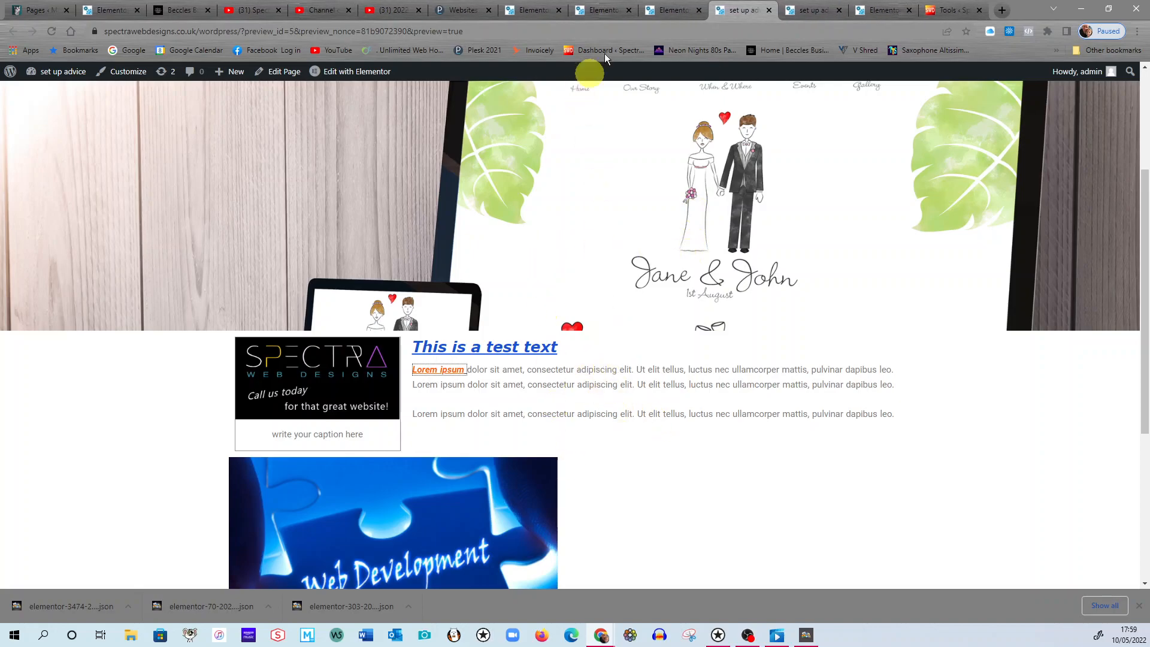
pyautogui.click(669, 17)
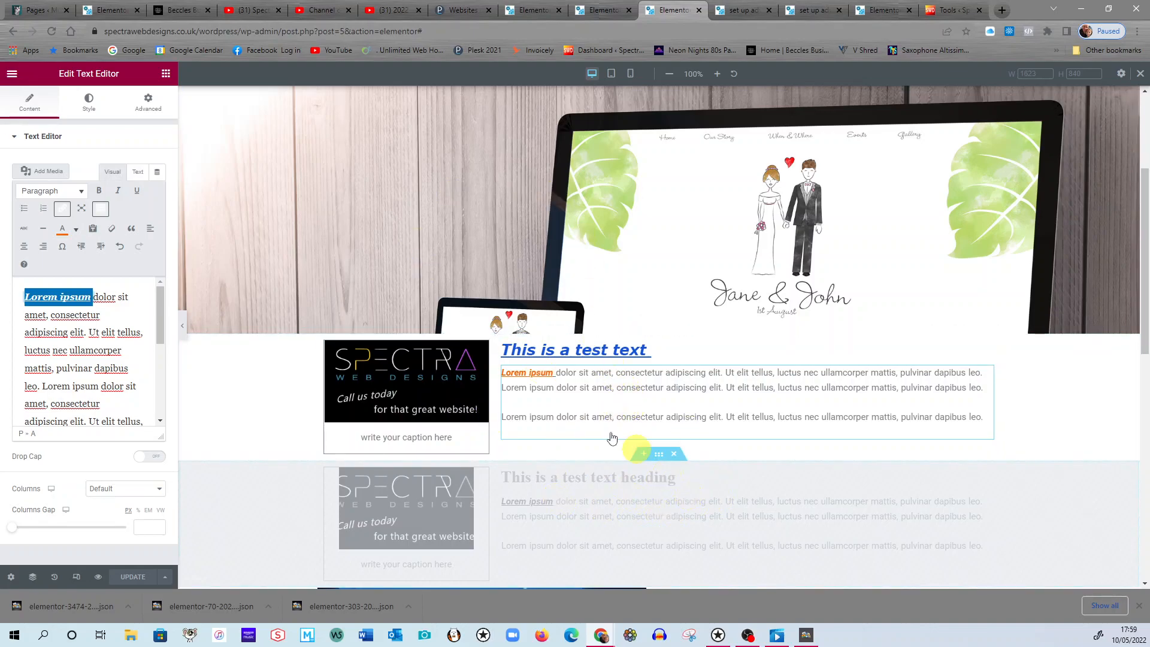
pyautogui.click(161, 309)
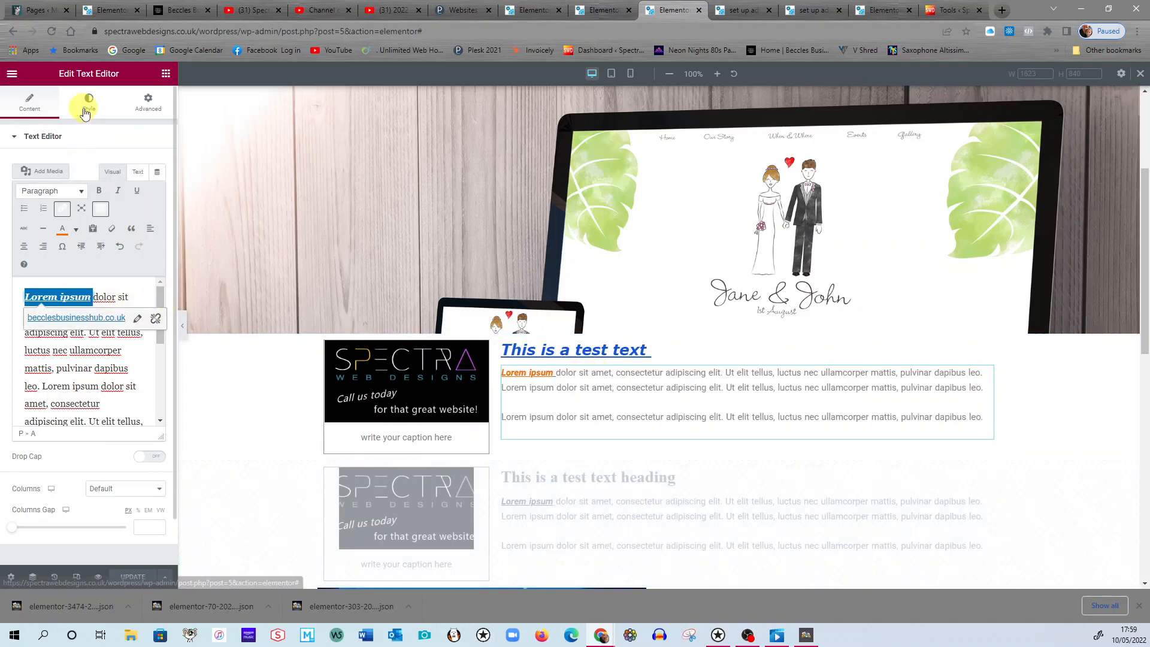
pyautogui.moveTo(160, 294)
pyautogui.mouseDown()
pyautogui.moveTo(154, 384)
pyautogui.moveTo(163, 274)
pyautogui.mouseUp()
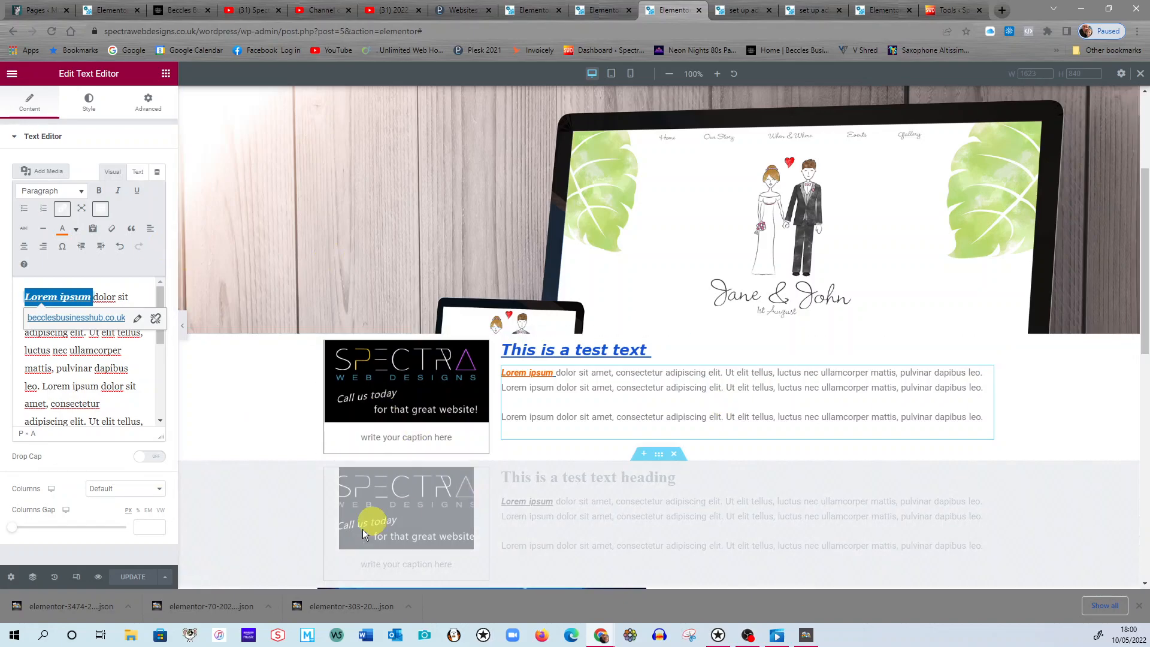
pyautogui.click(52, 636)
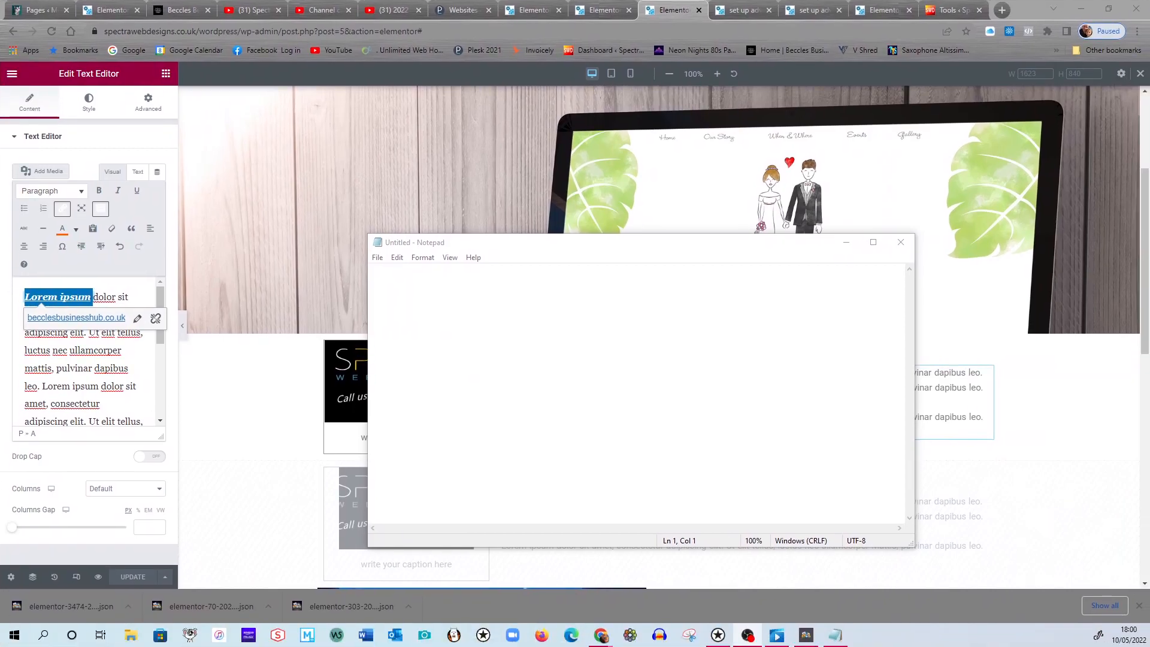
pyautogui.moveTo(565, 248)
pyautogui.mouseDown()
pyautogui.moveTo(562, 264)
pyautogui.moveTo(556, 248)
pyautogui.mouseUp()
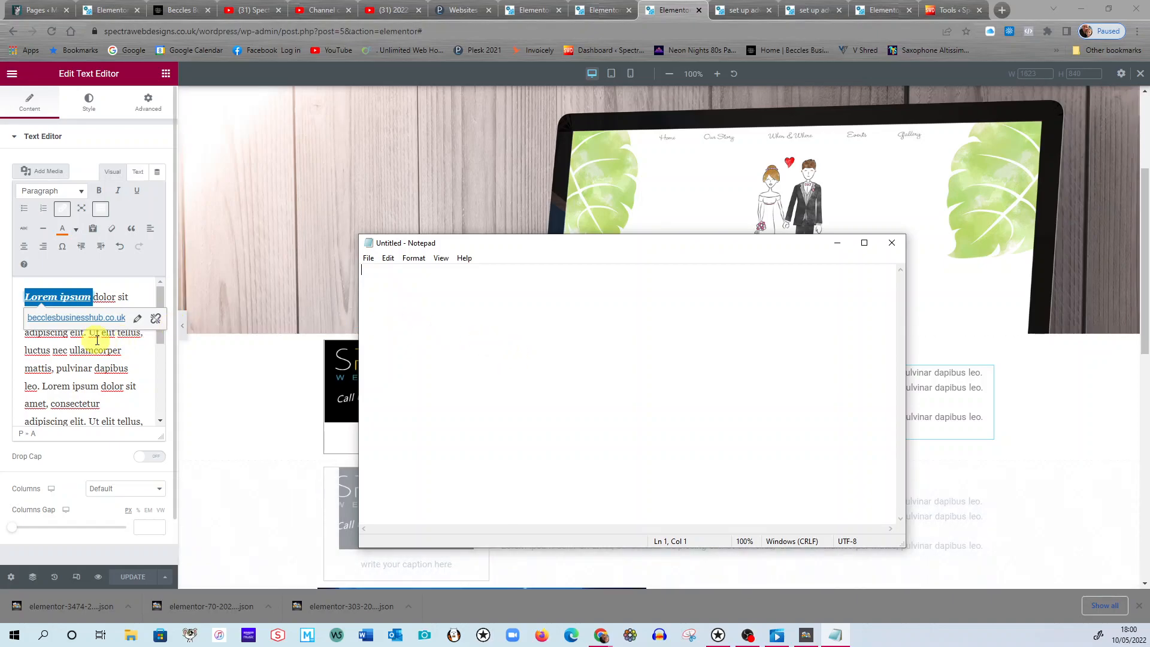
pyautogui.moveTo(740, 251); pyautogui.dragTo(752, 229)
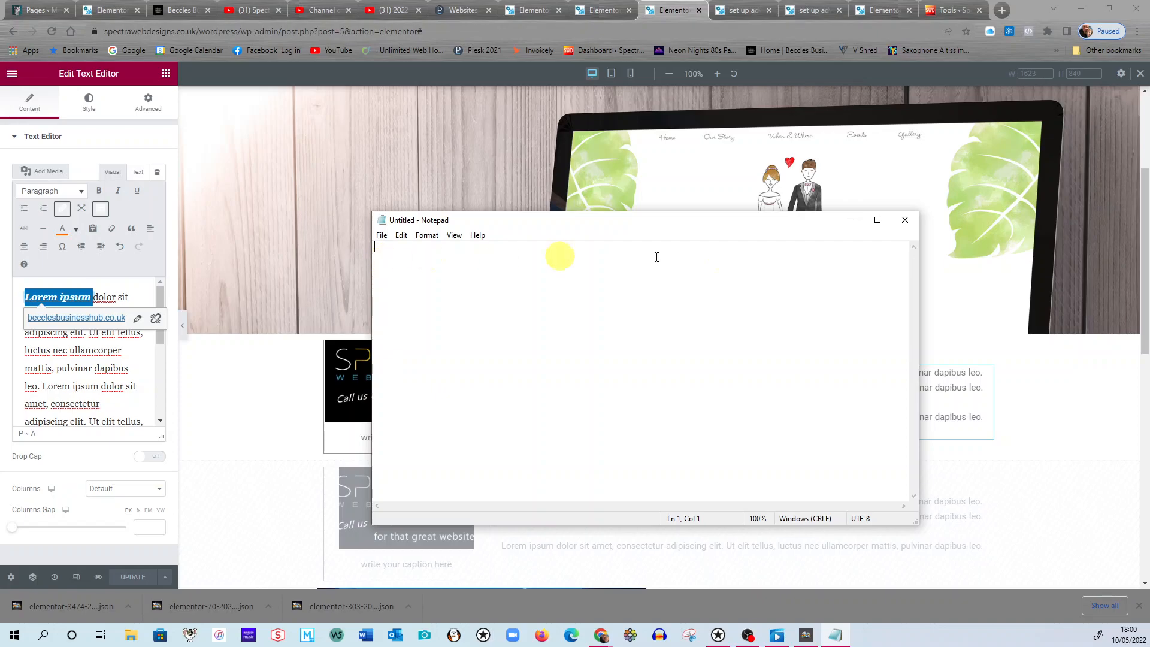
pyautogui.click(905, 220)
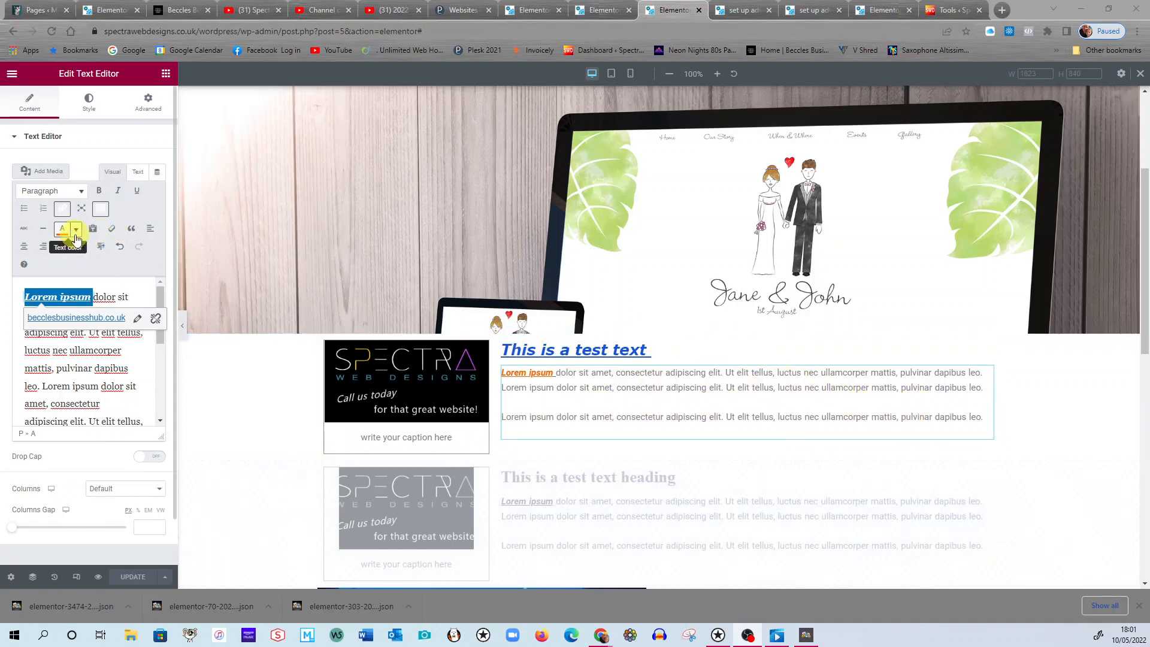
# Adjust the paragraph's typography to a line height of 23 px, word spacing of 0 px and letter spacing of 0.2.
pyautogui.click(89, 107)
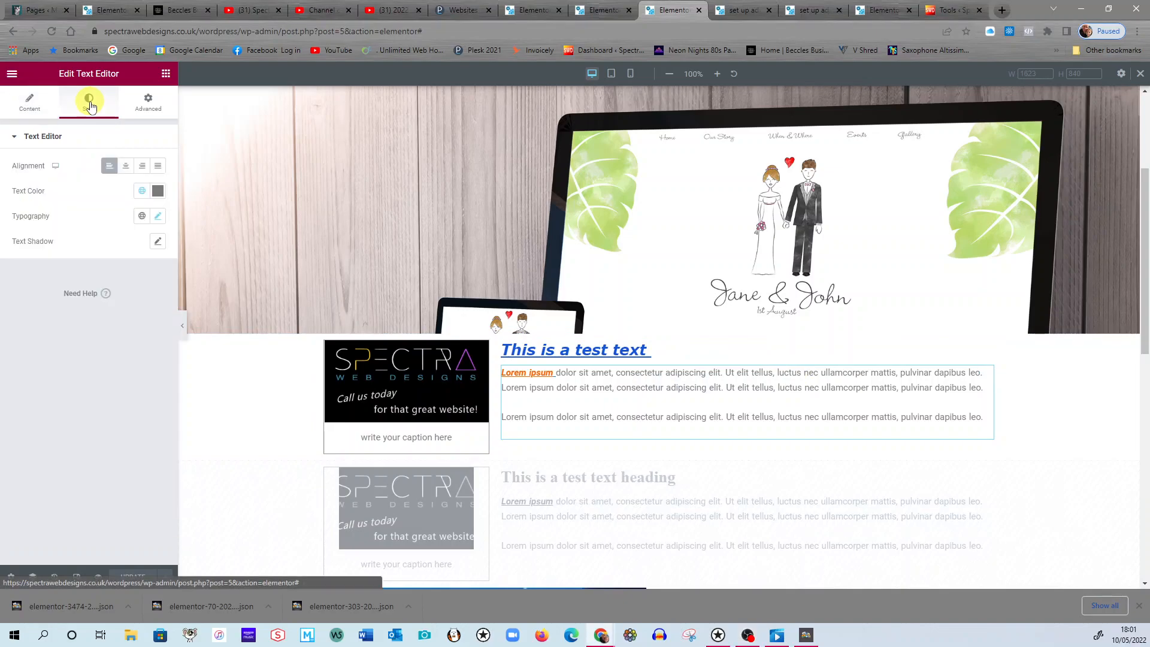
pyautogui.click(157, 217)
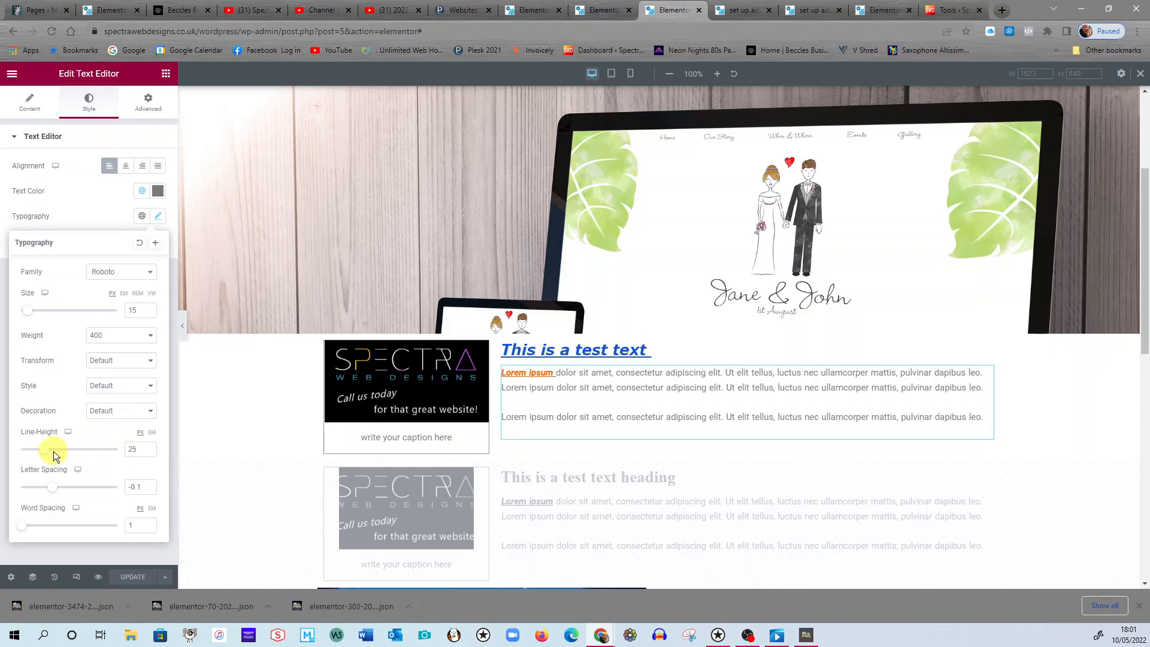
pyautogui.moveTo(45, 449)
pyautogui.mouseDown()
pyautogui.moveTo(70, 452)
pyautogui.moveTo(39, 459)
pyautogui.moveTo(42, 451)
pyautogui.mouseUp()
pyautogui.moveTo(21, 526); pyautogui.dragTo(29, 530)
pyautogui.moveTo(27, 529); pyautogui.dragTo(16, 530)
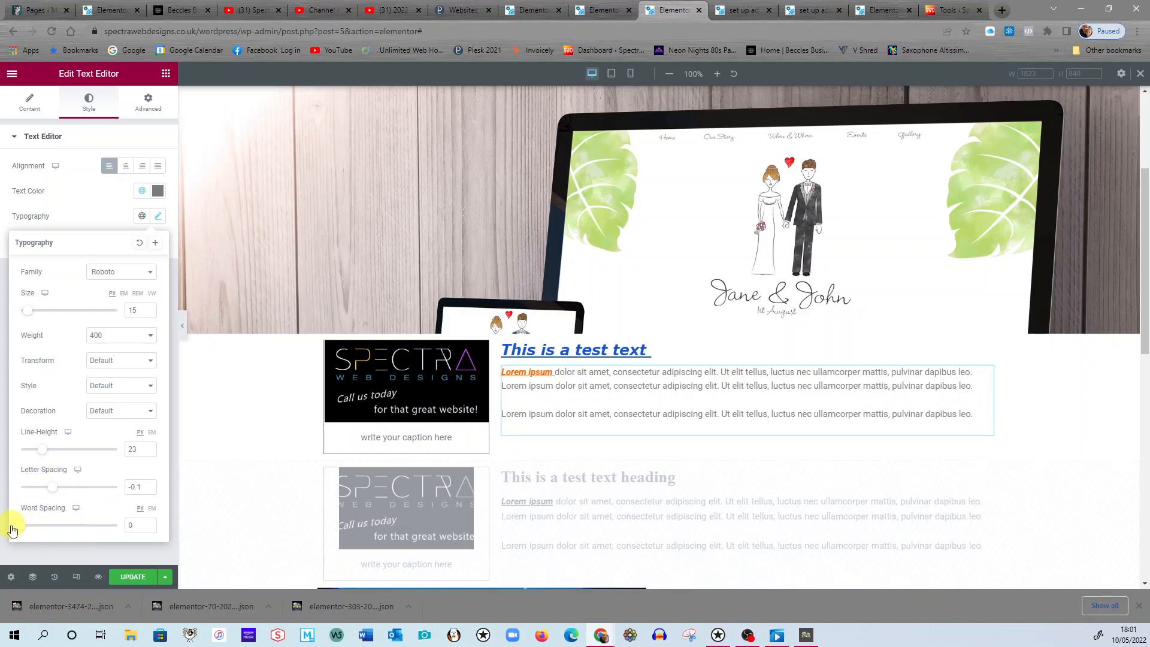
pyautogui.moveTo(53, 493)
pyautogui.mouseDown()
pyautogui.moveTo(30, 493)
pyautogui.moveTo(54, 493)
pyautogui.mouseUp()
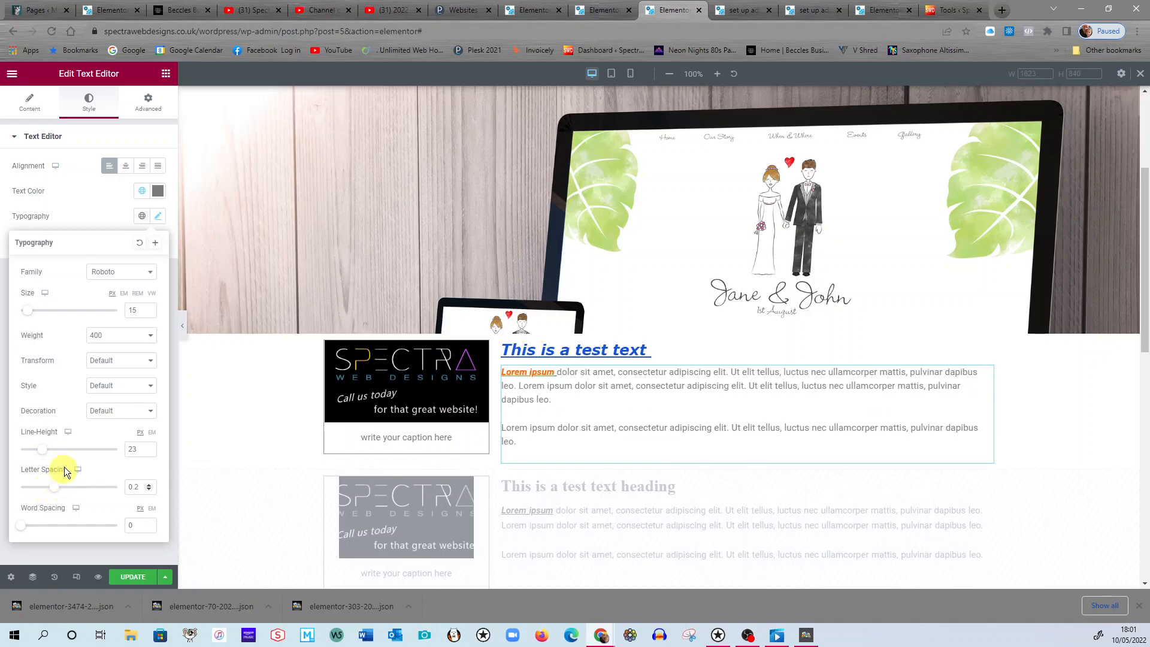